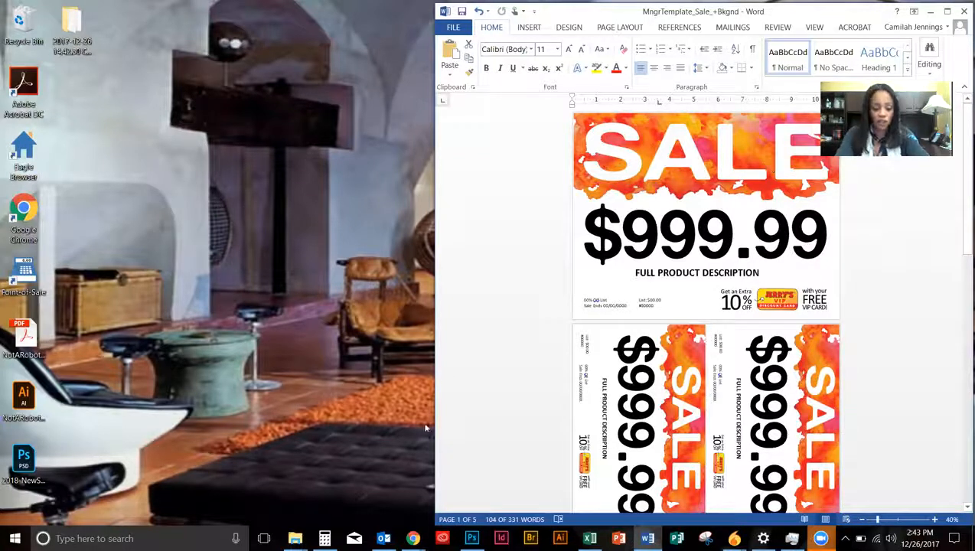
Preview the 2018-Sale-1up and 2018-Sale-4up background images in the 2018SALE folder in File Explorer.
click(294, 538)
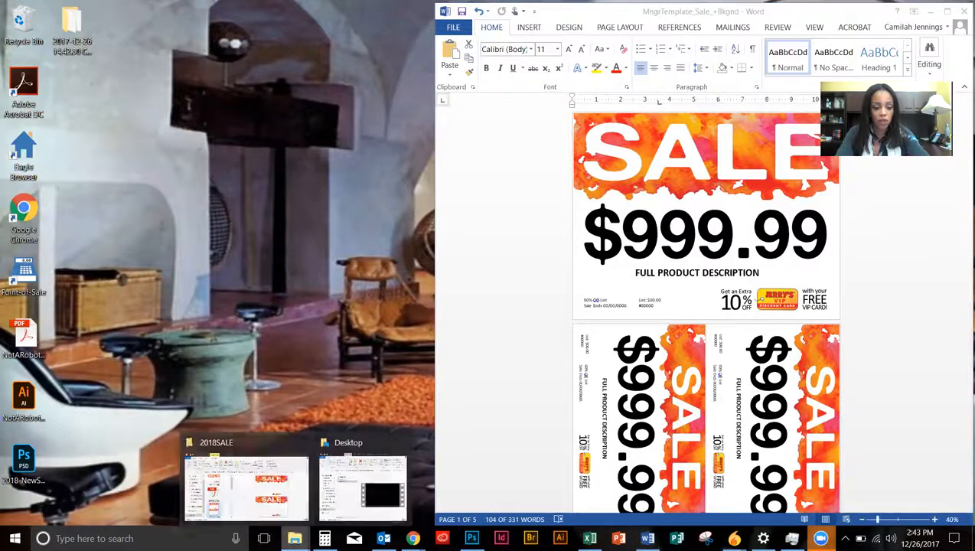
click(242, 494)
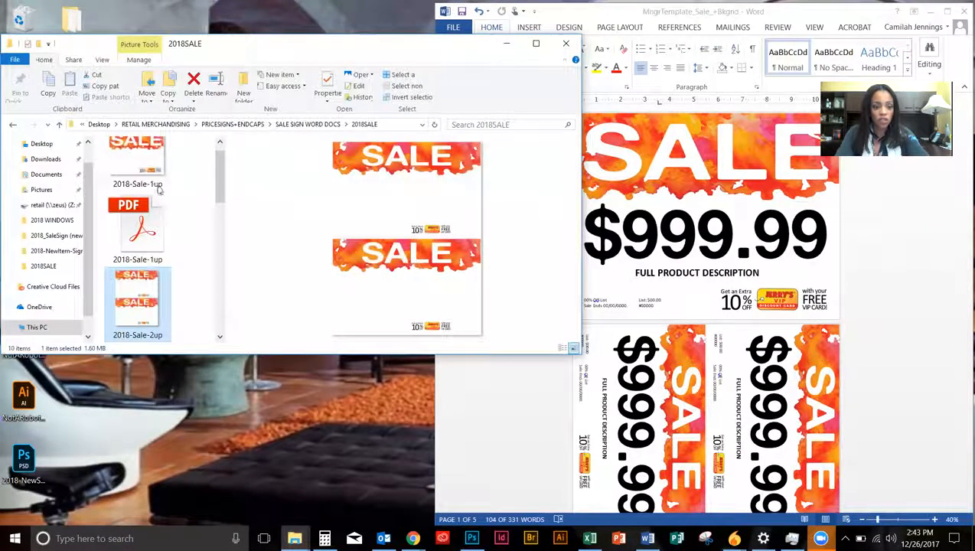
click(158, 163)
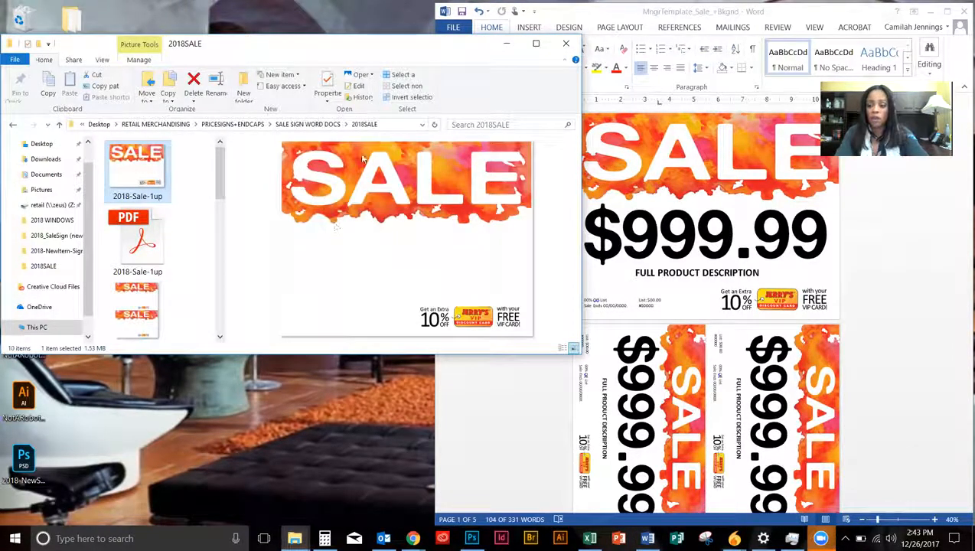
scroll(220, 268, down, 2)
scroll(220, 268, down, 1)
click(136, 315)
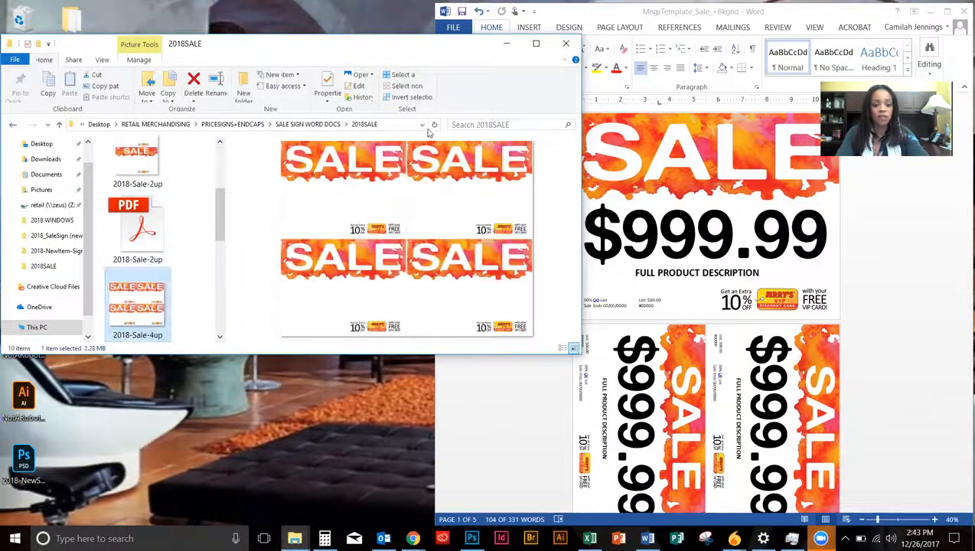
click(505, 46)
Switch to the MngrTemplate_Sale_+Bkgnd document in Word and create a new blank document.
click(570, 193)
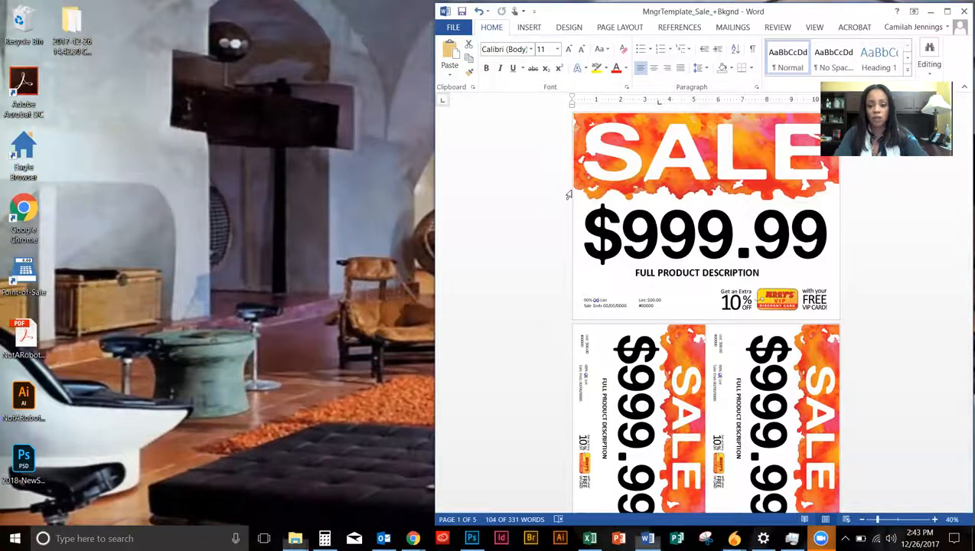
click(841, 219)
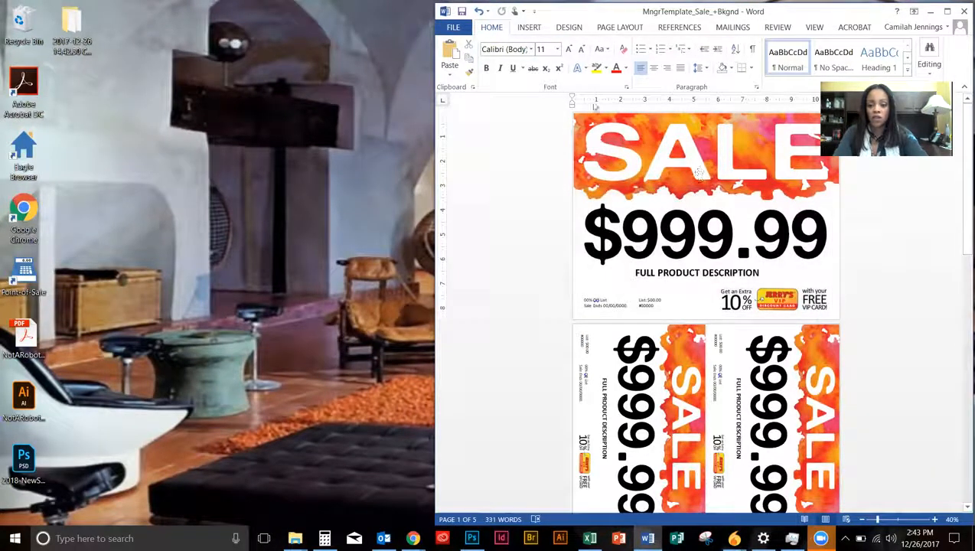
click(453, 26)
click(453, 79)
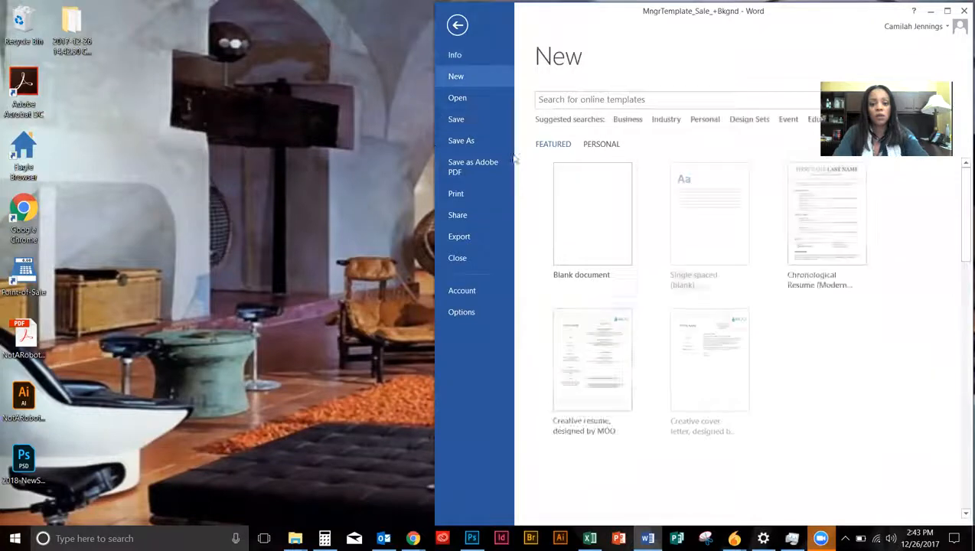
click(590, 217)
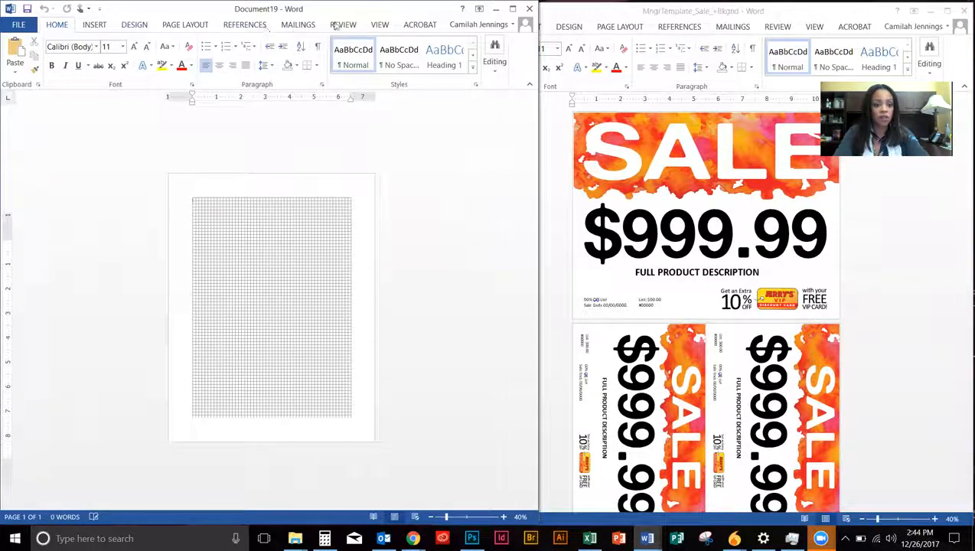
Hide the gridlines in the new document and show them again.
click(383, 24)
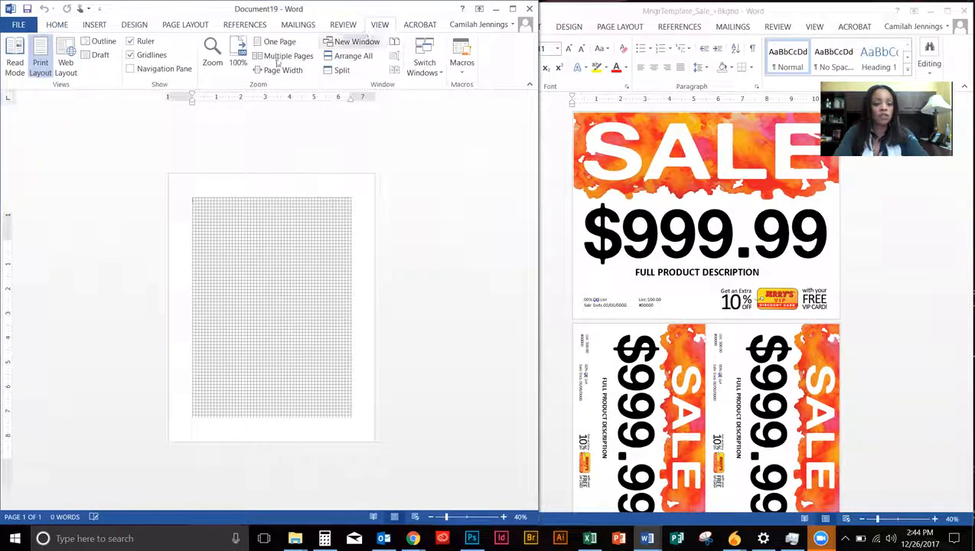
click(142, 56)
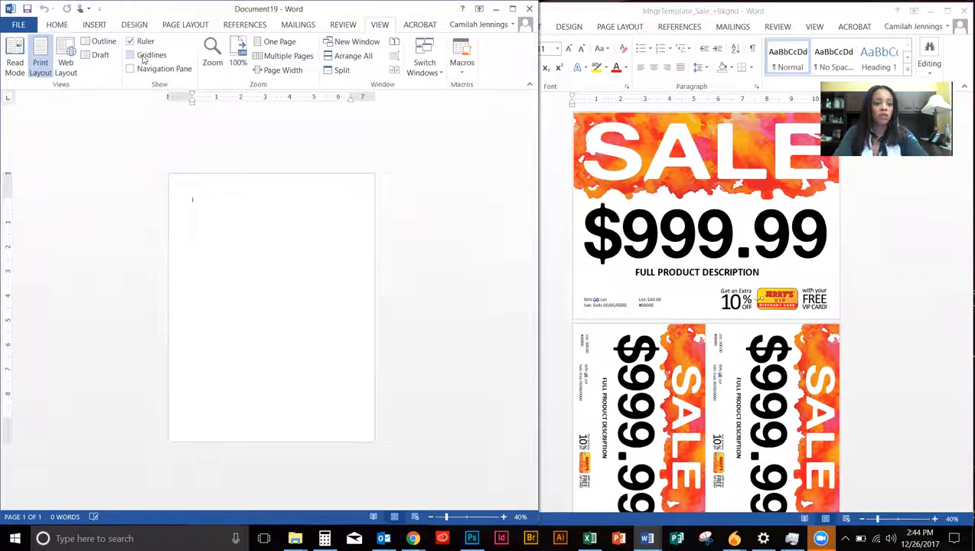
click(159, 58)
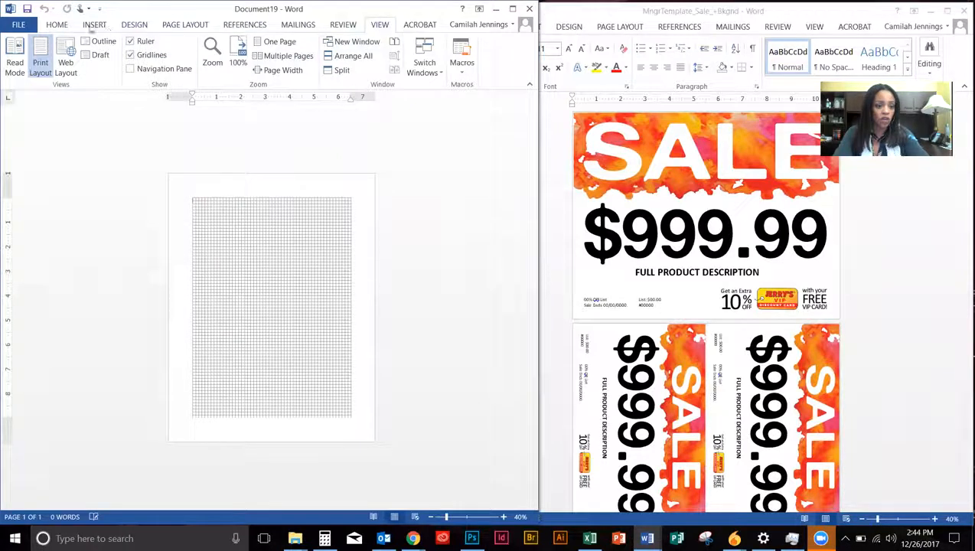
Set the new document's top, bottom, left and right page margins to 0.
click(184, 26)
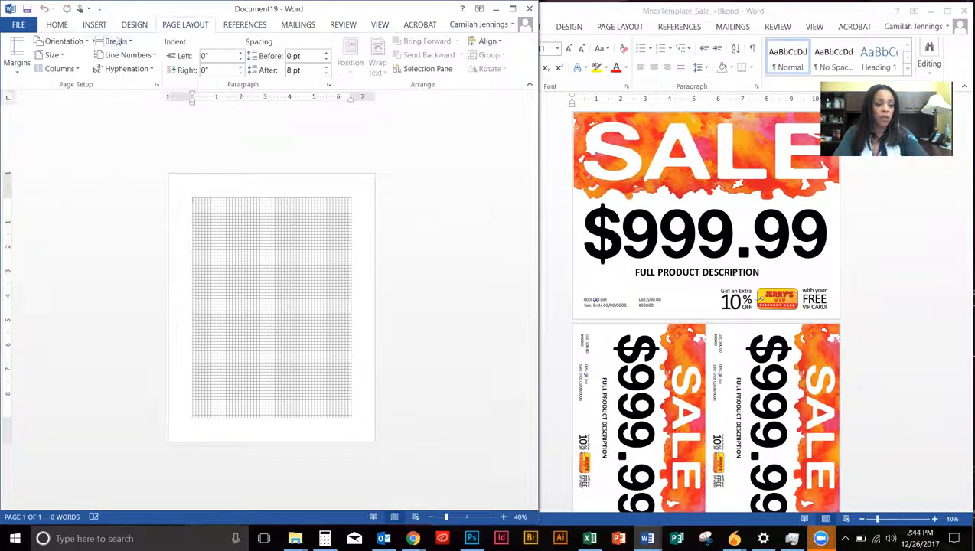
click(19, 54)
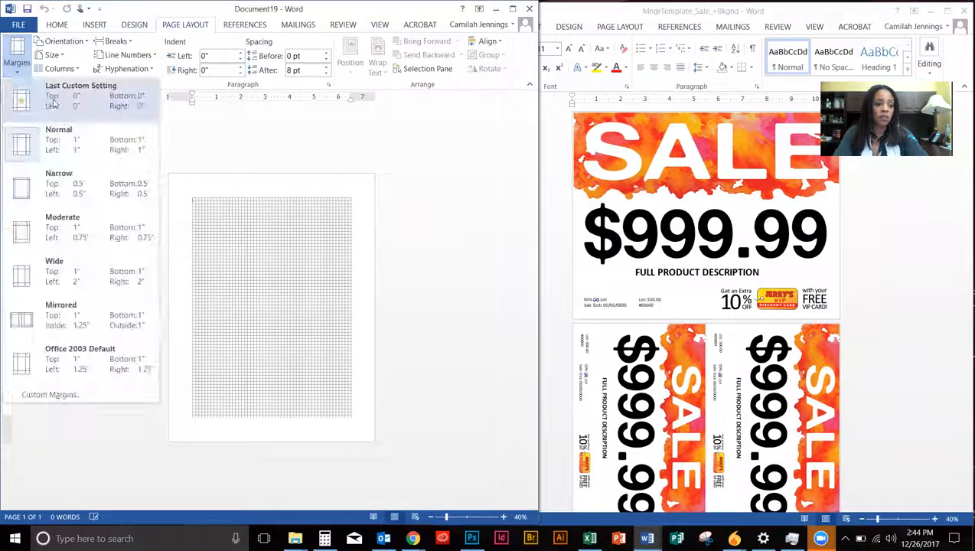
click(62, 397)
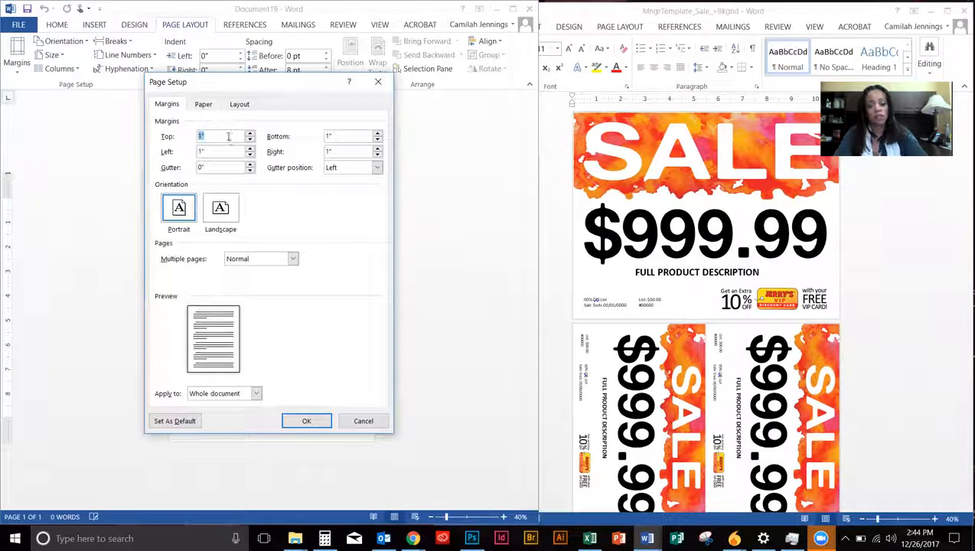
text(0)
key(Tab)
text(0)
key(Tab)
text(0)
key(Tab)
text(0)
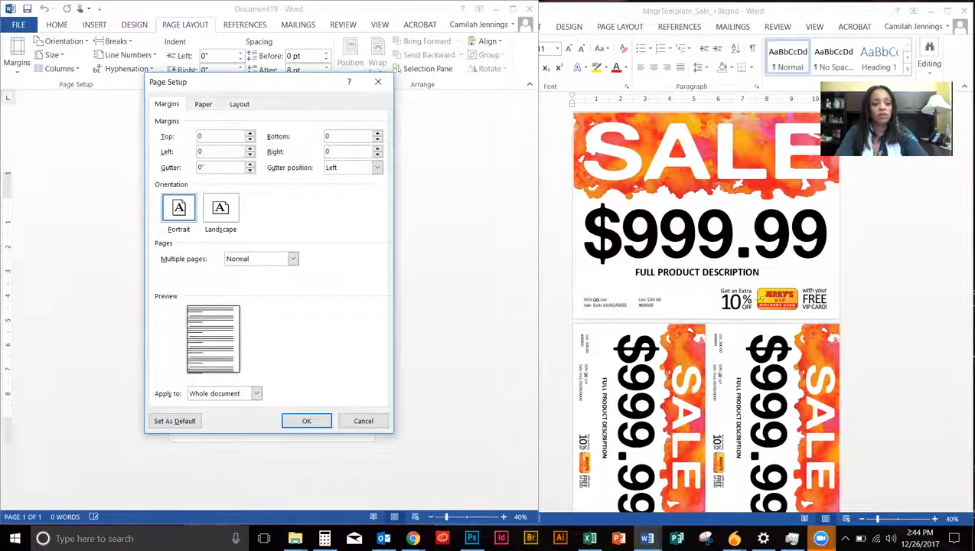
Set the page orientation to landscape and apply the page setup to the whole document.
click(215, 222)
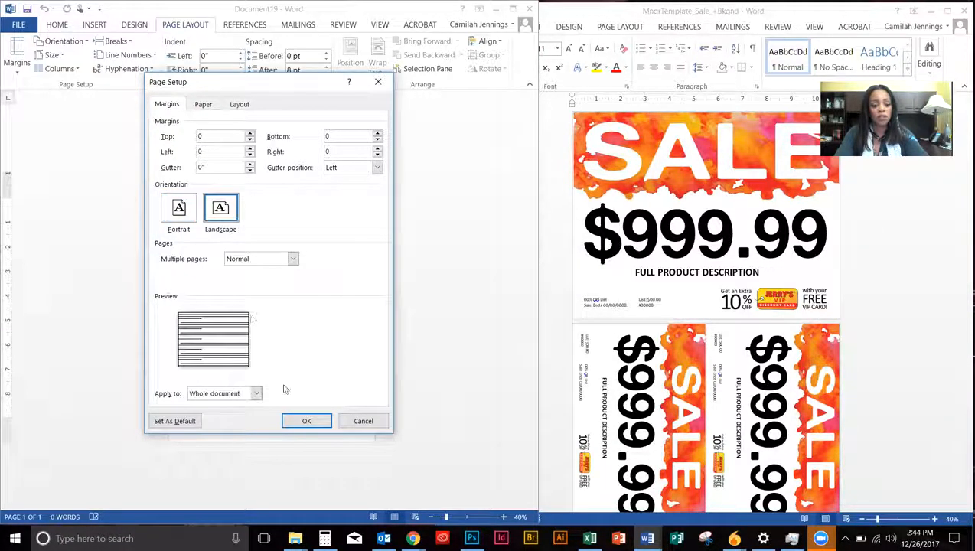
drag(271, 81, 416, 72)
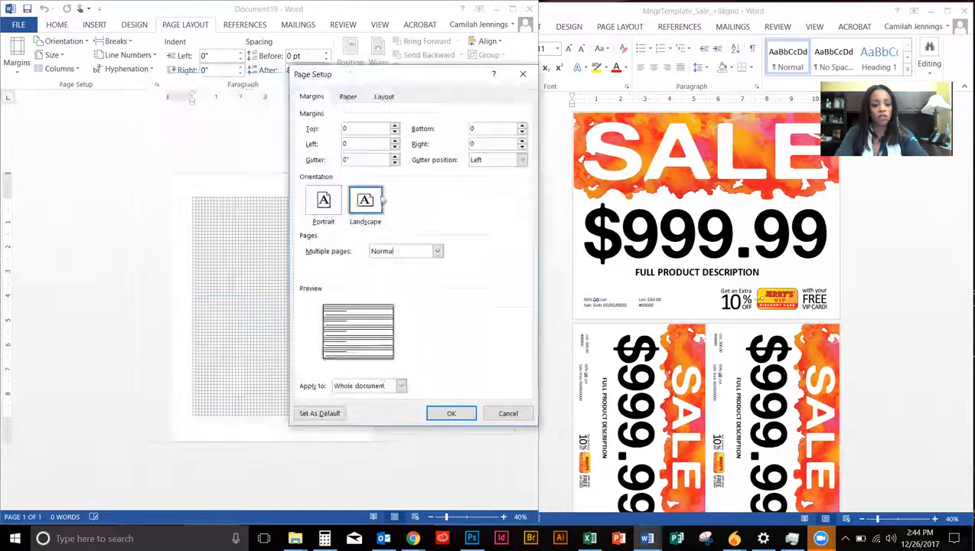
click(462, 413)
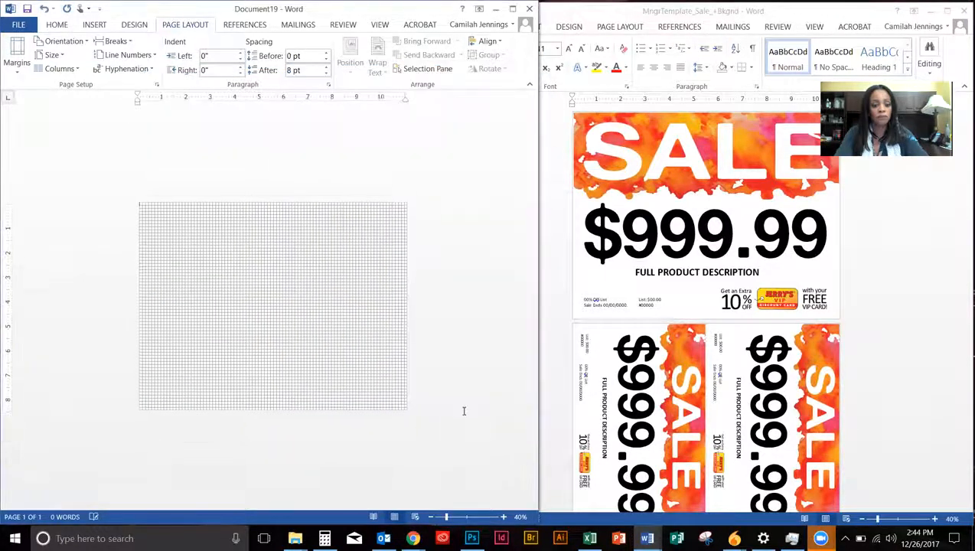
Copy the full-page sign's background picture and text group from the template and paste them into the new document.
click(600, 136)
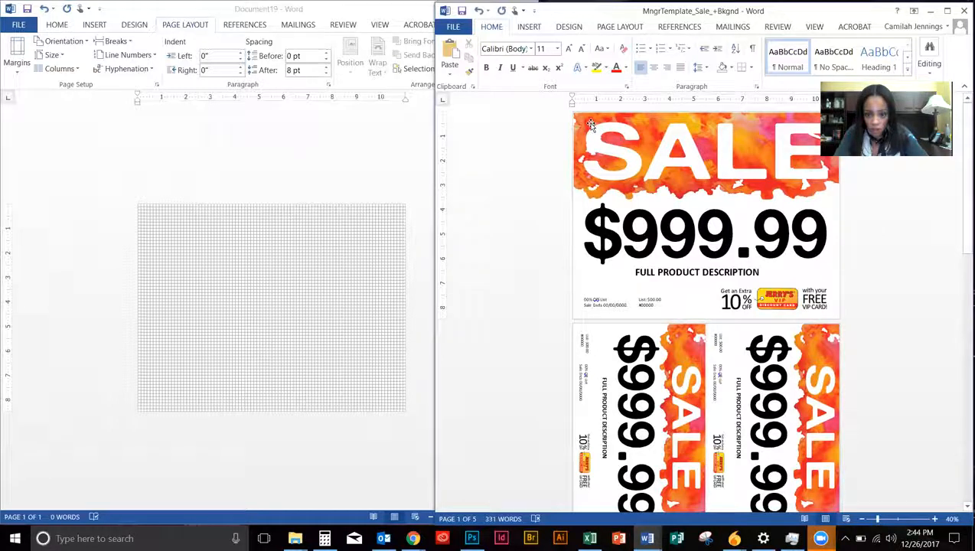
click(591, 125)
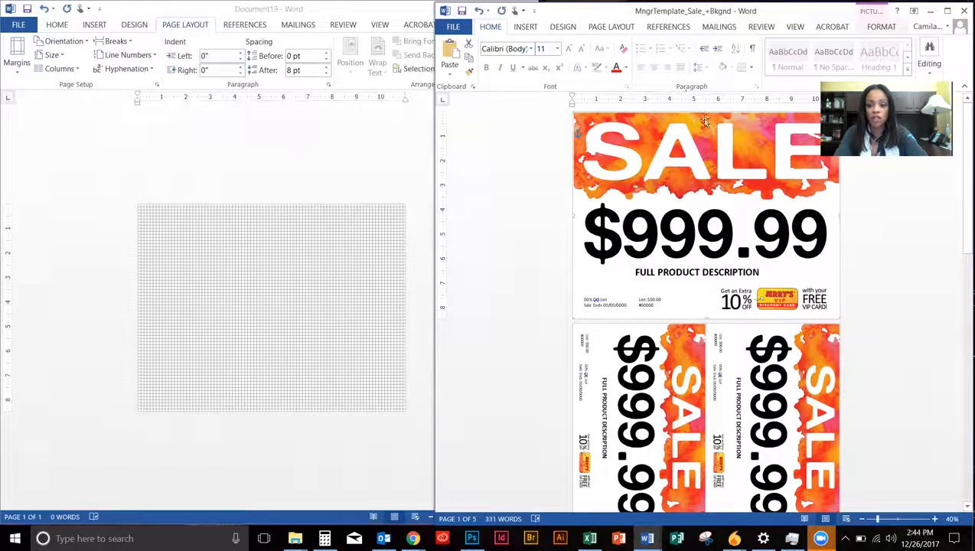
click(653, 255)
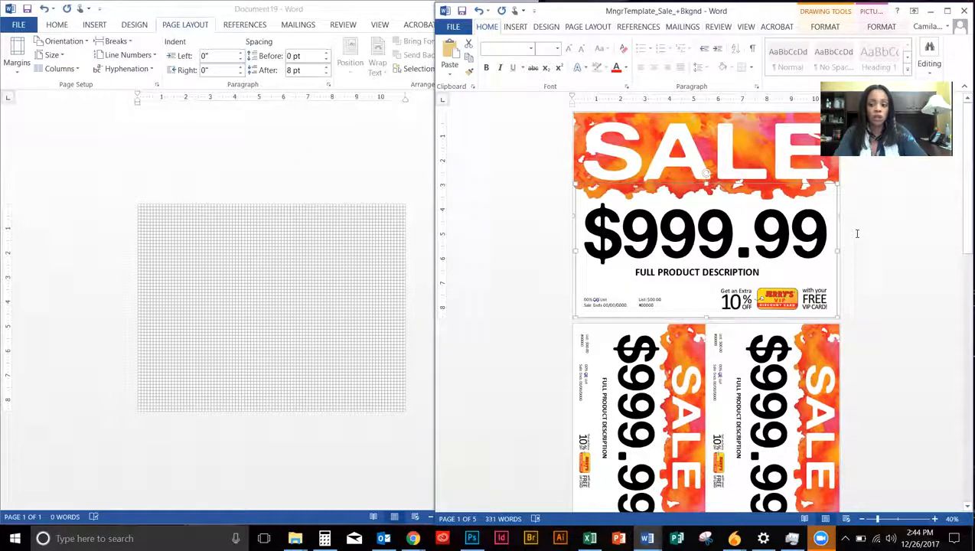
click(145, 218)
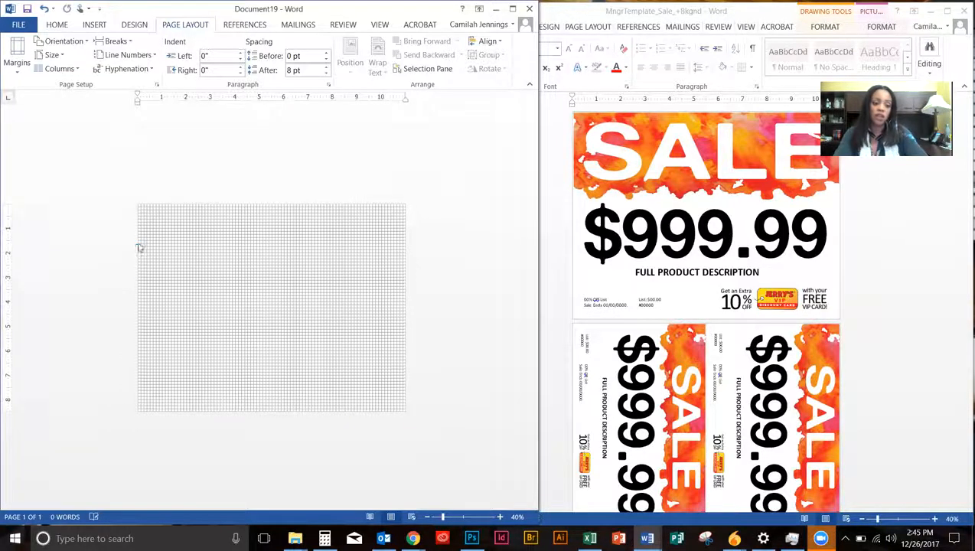
key(ctrl+v)
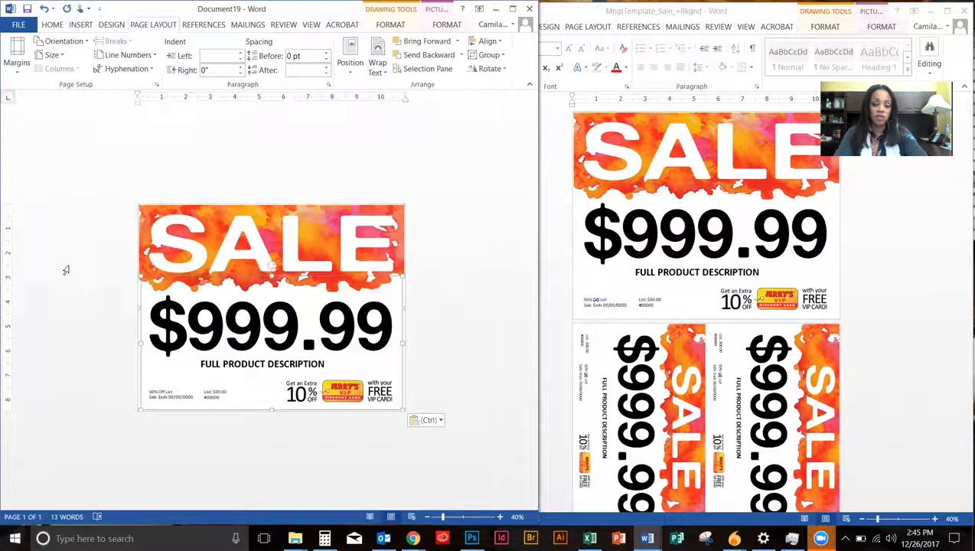
Change the price on the pasted sign to $34.99.
click(65, 271)
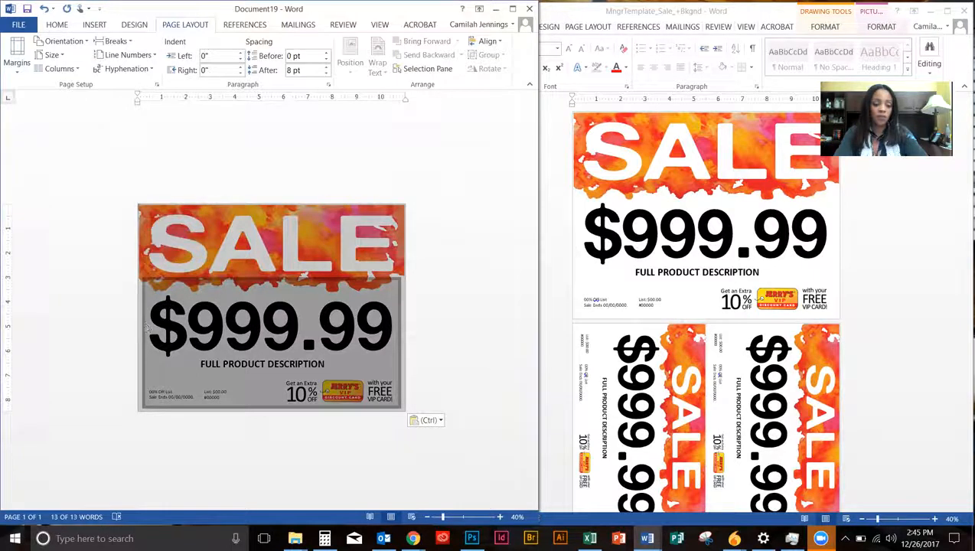
double_click(244, 331)
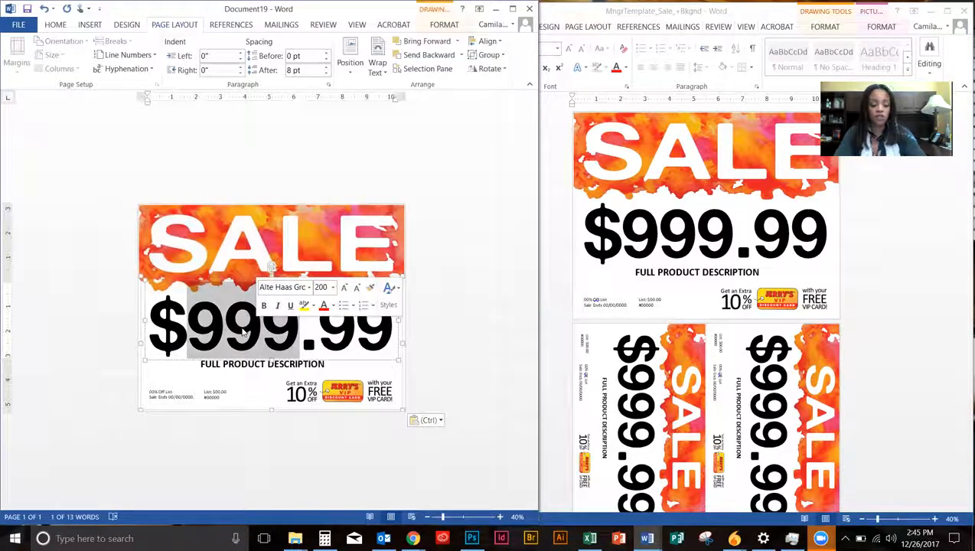
text(34)
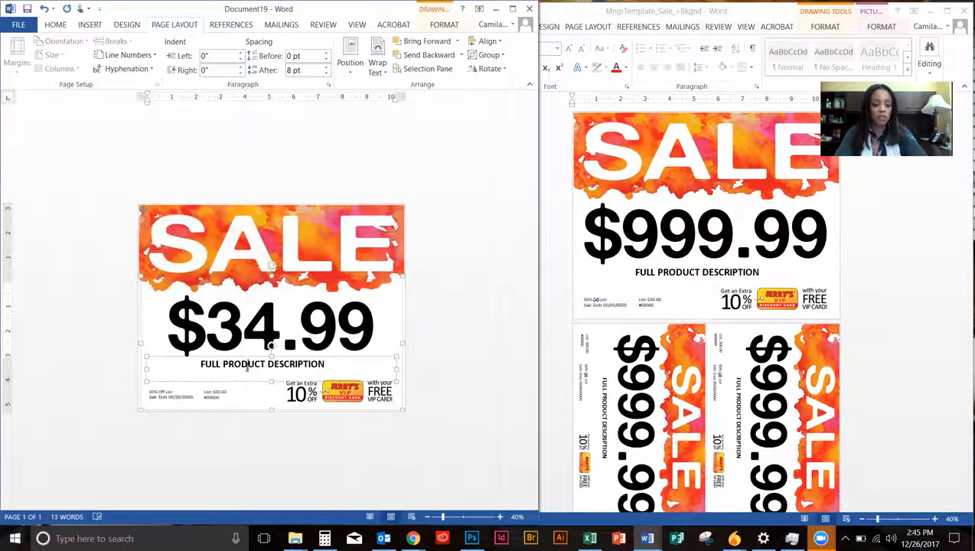
Try deleting the list price and item number text box from the sign, and undo the deletion.
click(164, 399)
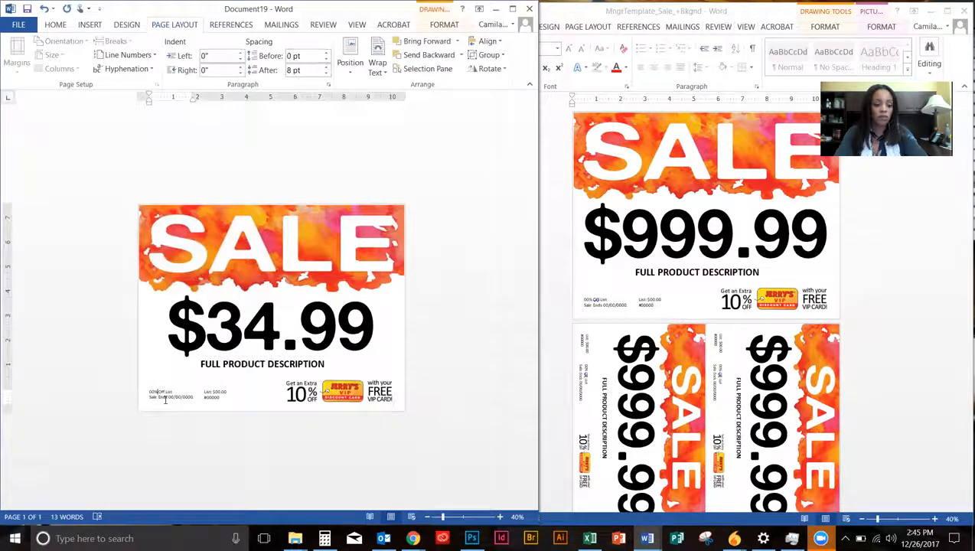
click(210, 396)
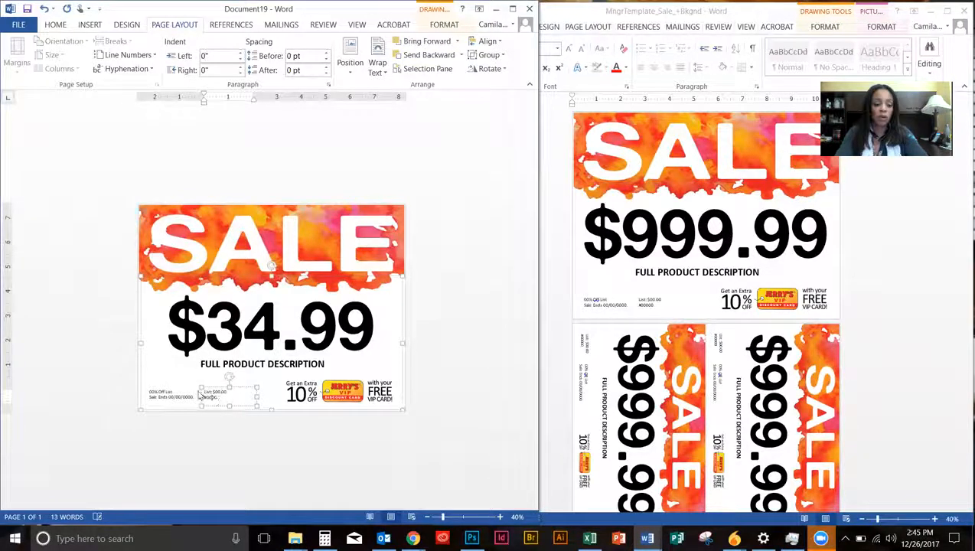
click(202, 406)
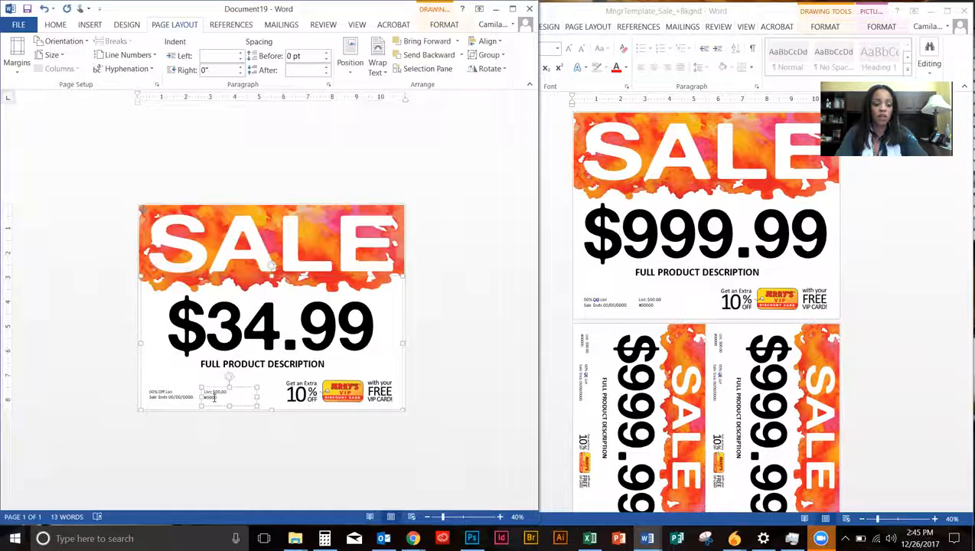
click(207, 392)
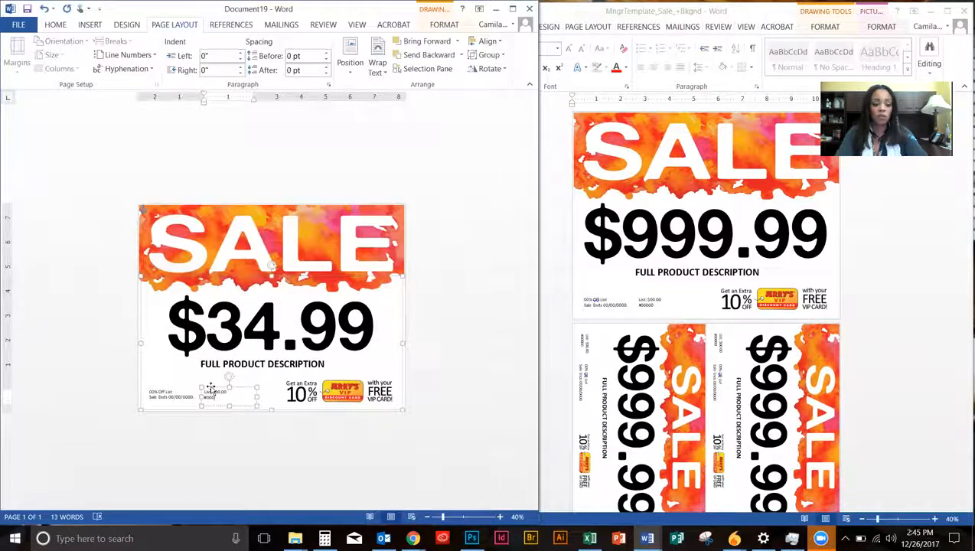
key(Delete)
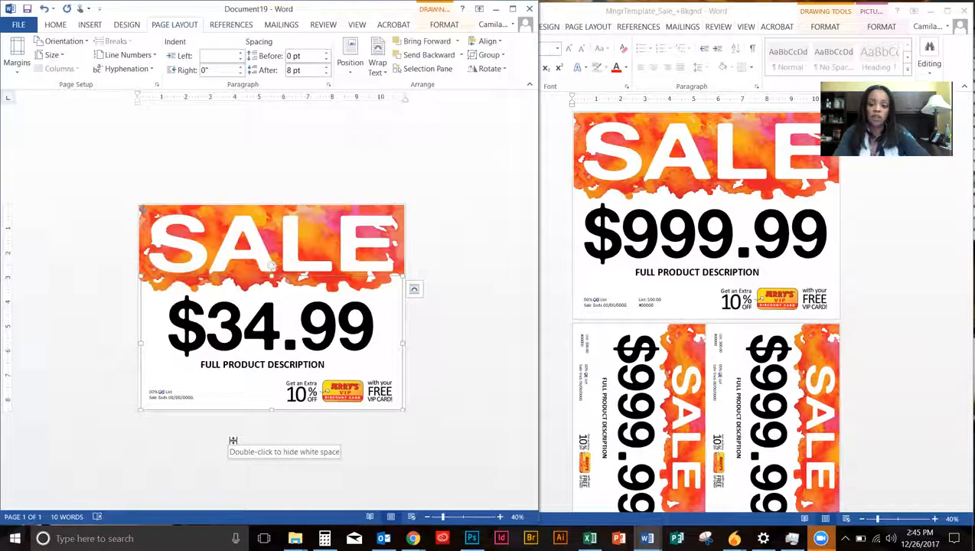
key(ctrl+z)
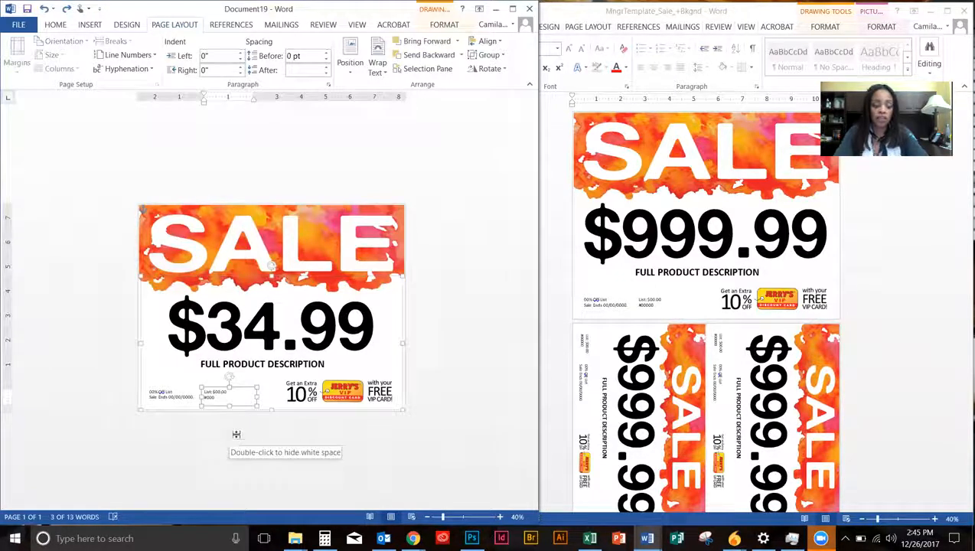
key(ctrl+z)
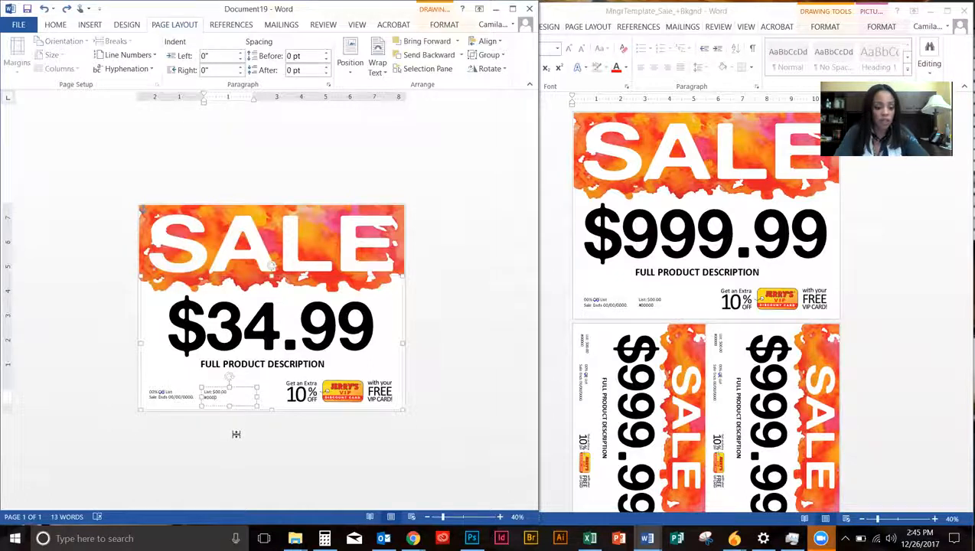
click(235, 434)
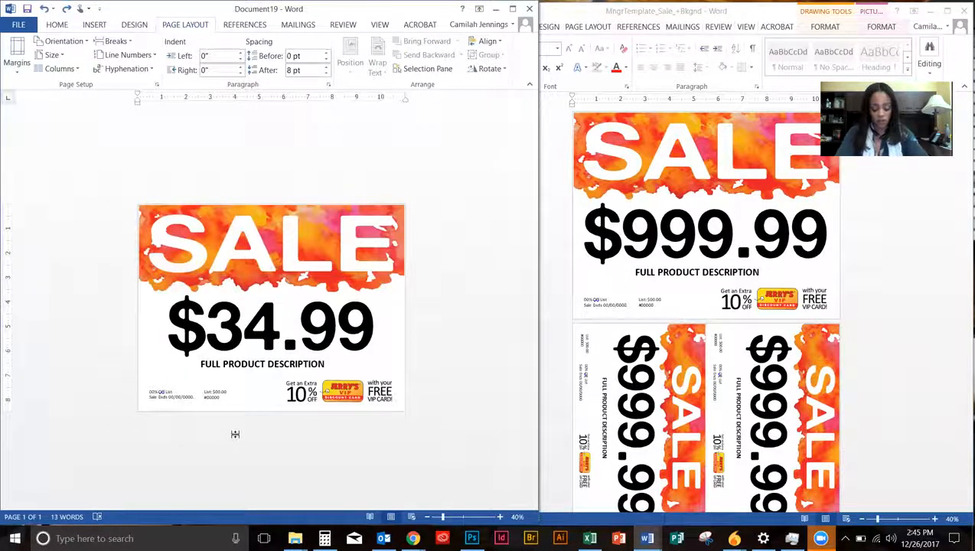
Ungroup the price, description and discount text group on the $34.99 sign.
click(261, 342)
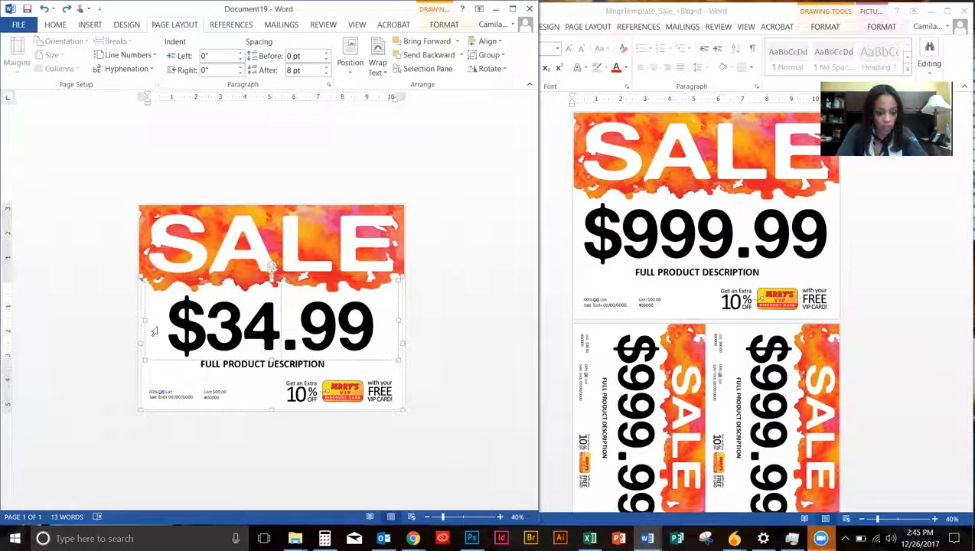
triple_click(83, 349)
click(259, 345)
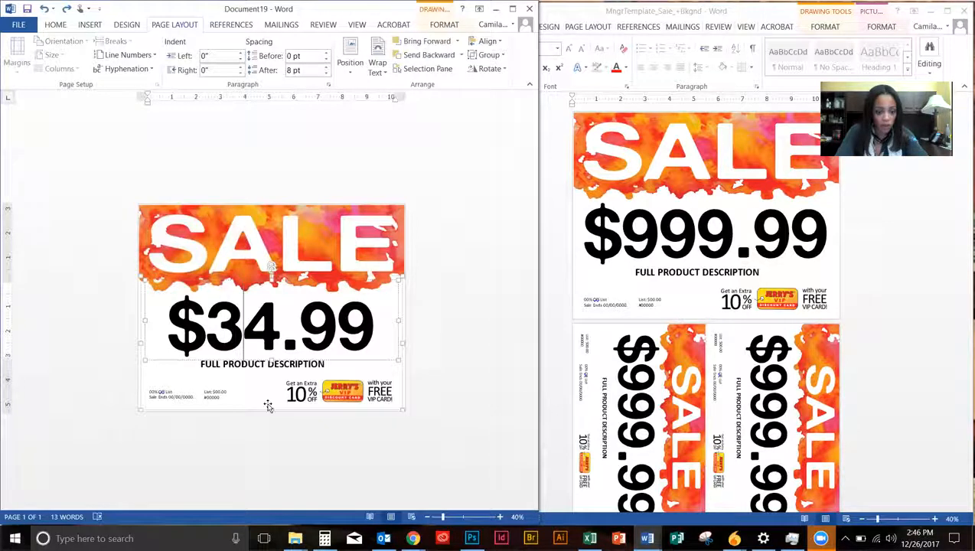
click(495, 58)
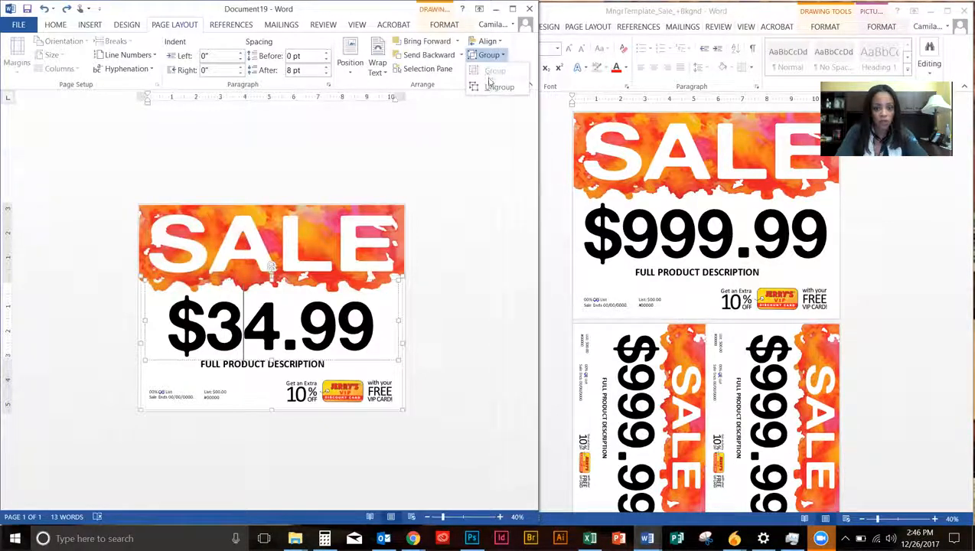
click(489, 91)
click(470, 249)
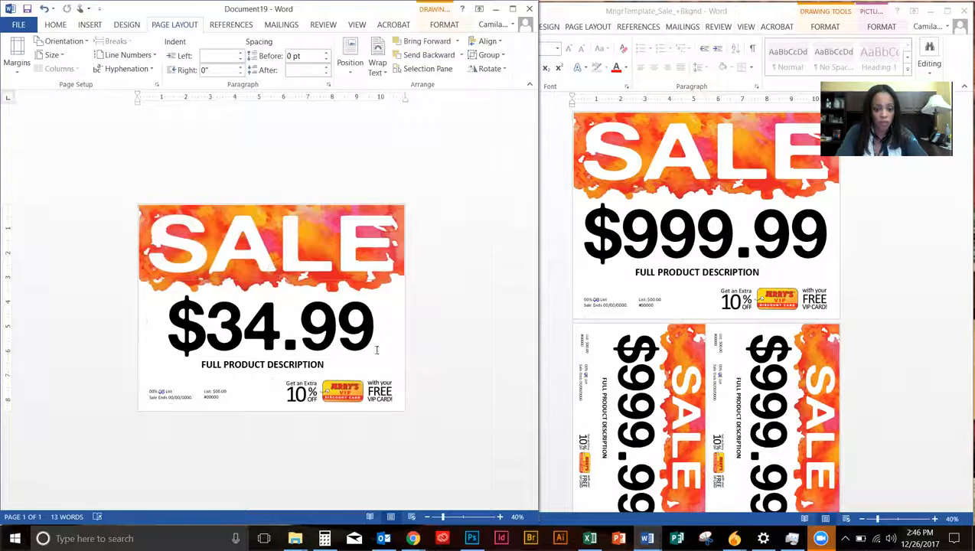
Select the separate price, description and list price text boxes one by one, and undo the ungrouping.
click(274, 294)
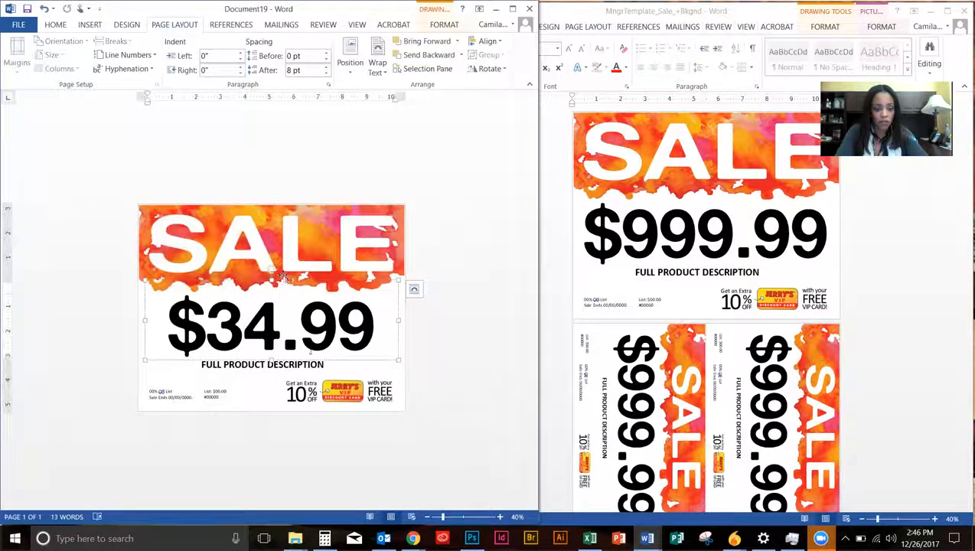
click(278, 368)
click(224, 397)
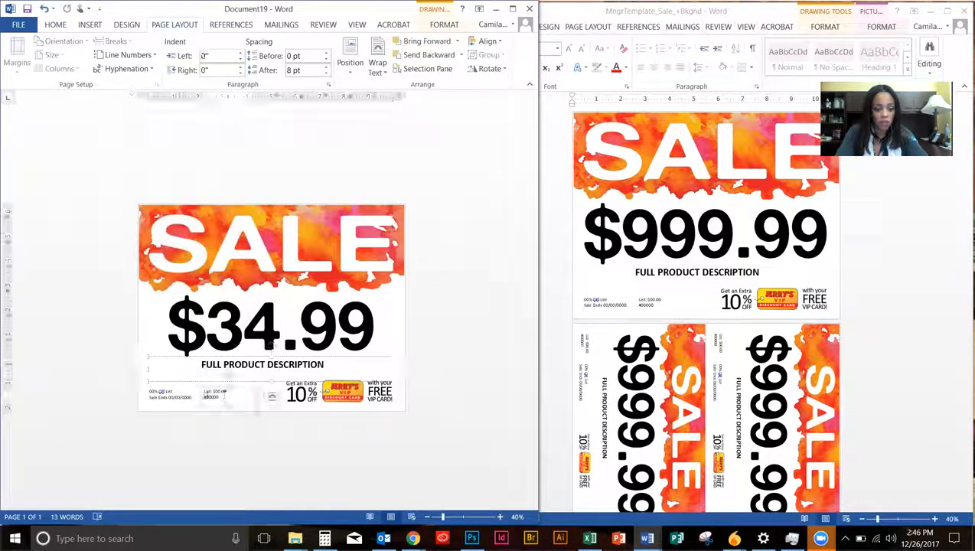
triple_click(75, 366)
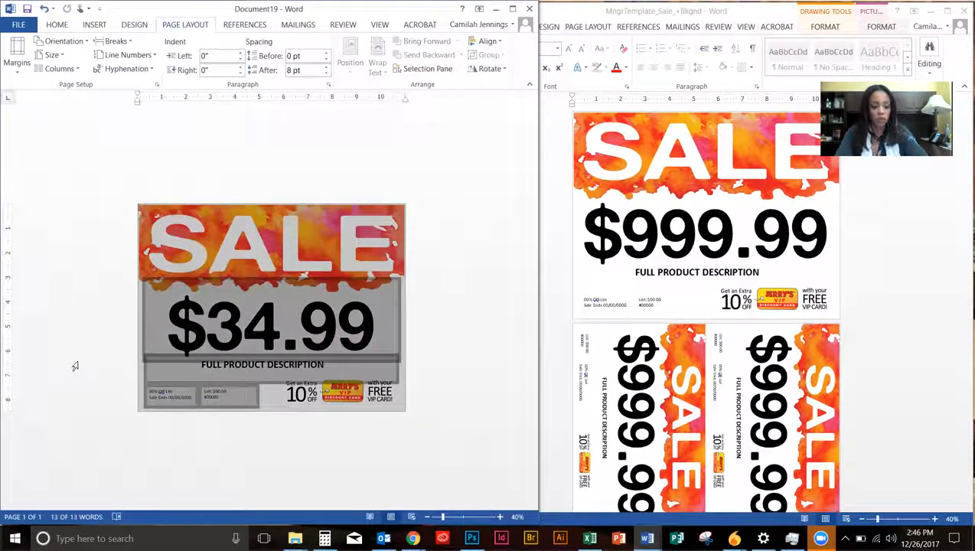
key(ctrl+z)
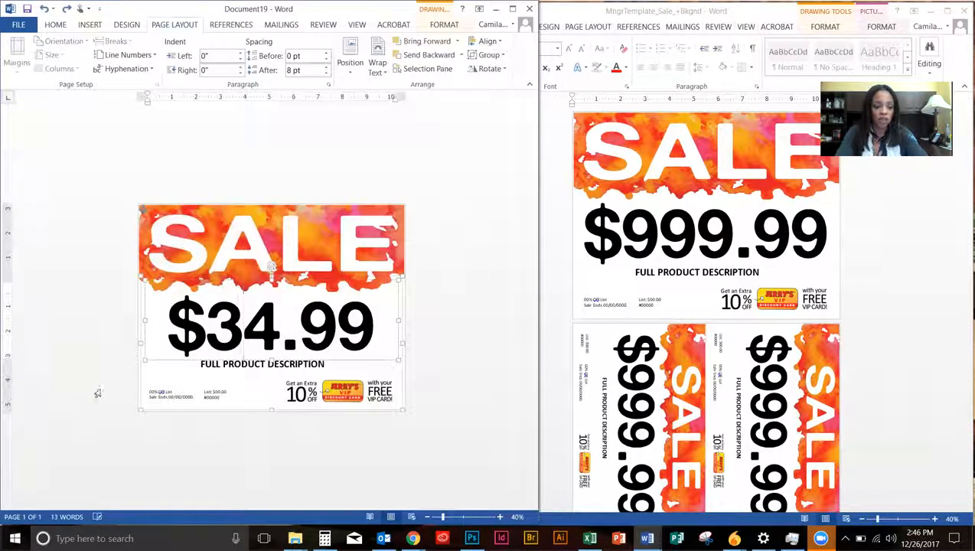
Select the sign's SALE background picture and bring it to the front.
triple_click(108, 384)
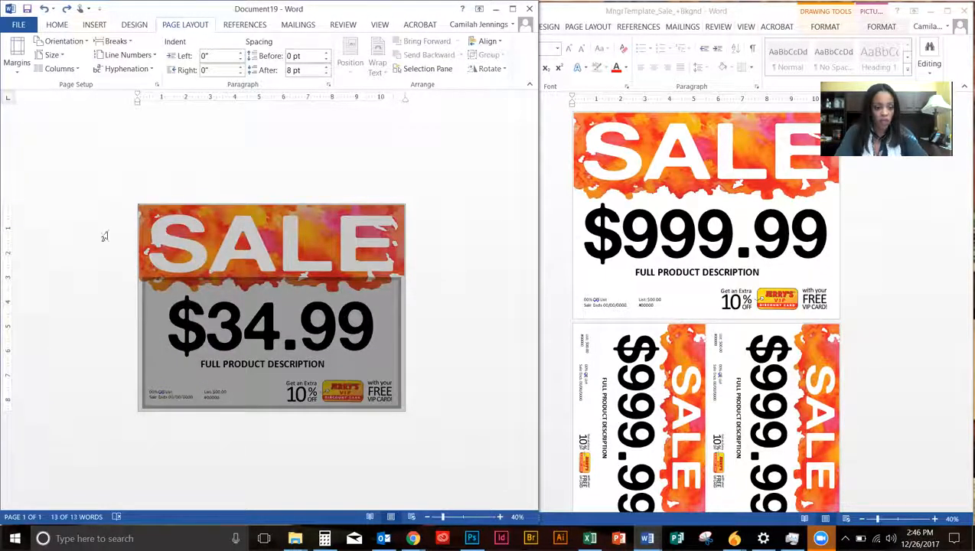
click(423, 183)
click(393, 223)
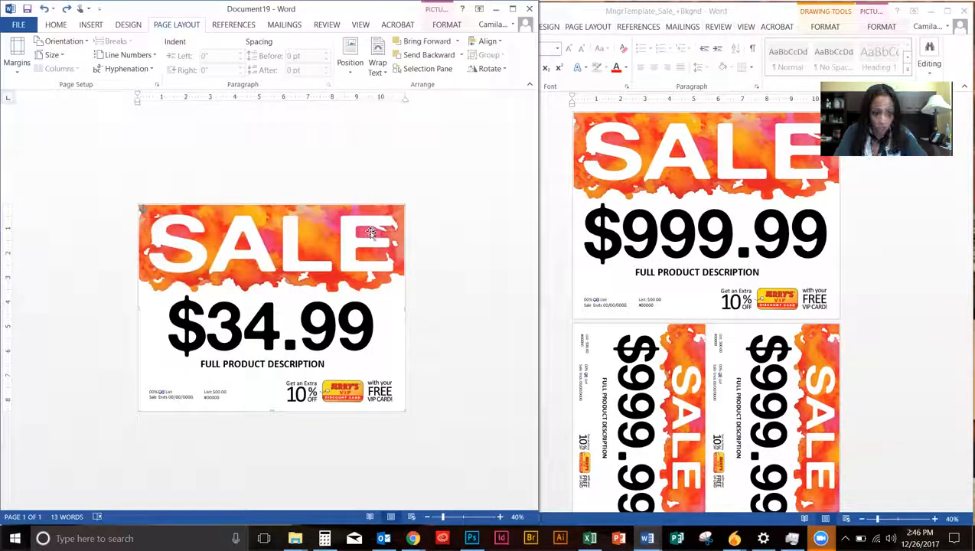
click(457, 43)
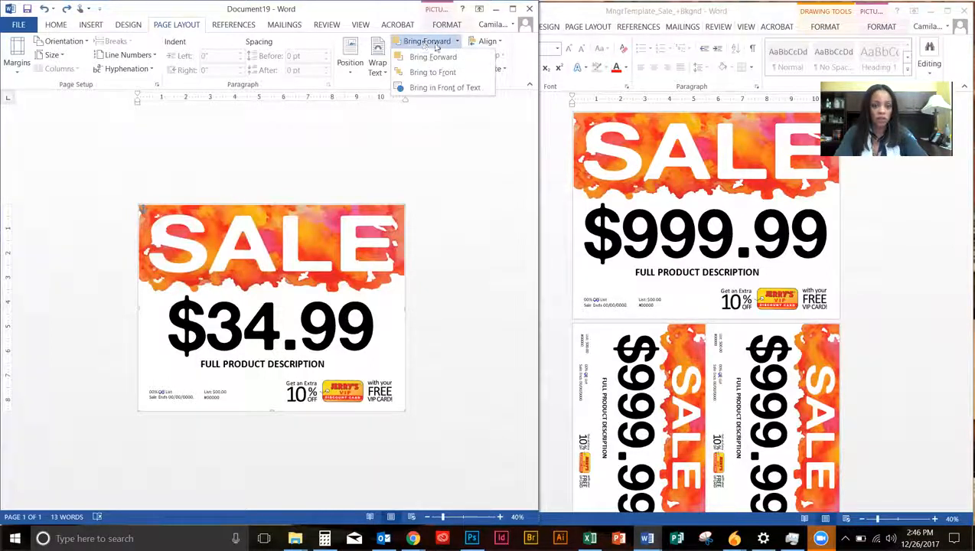
click(433, 74)
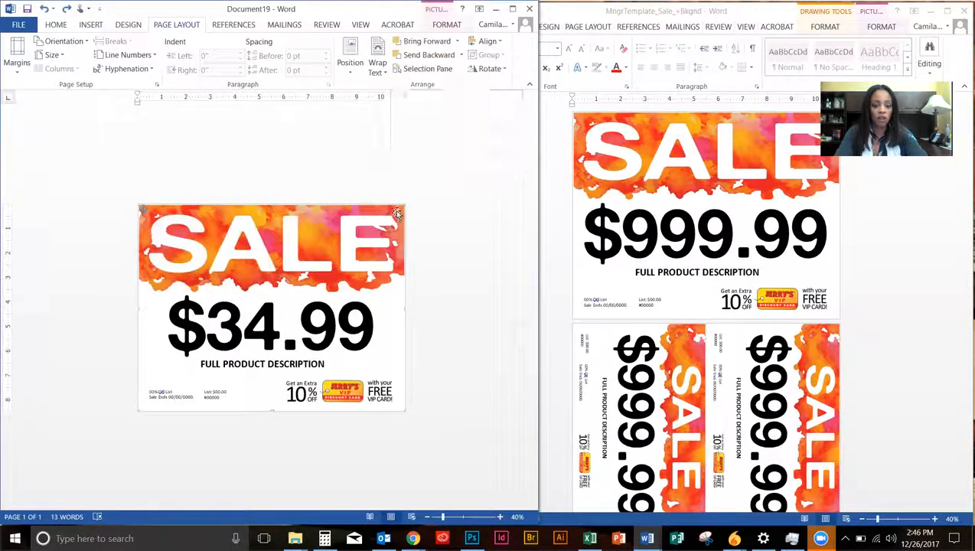
click(456, 41)
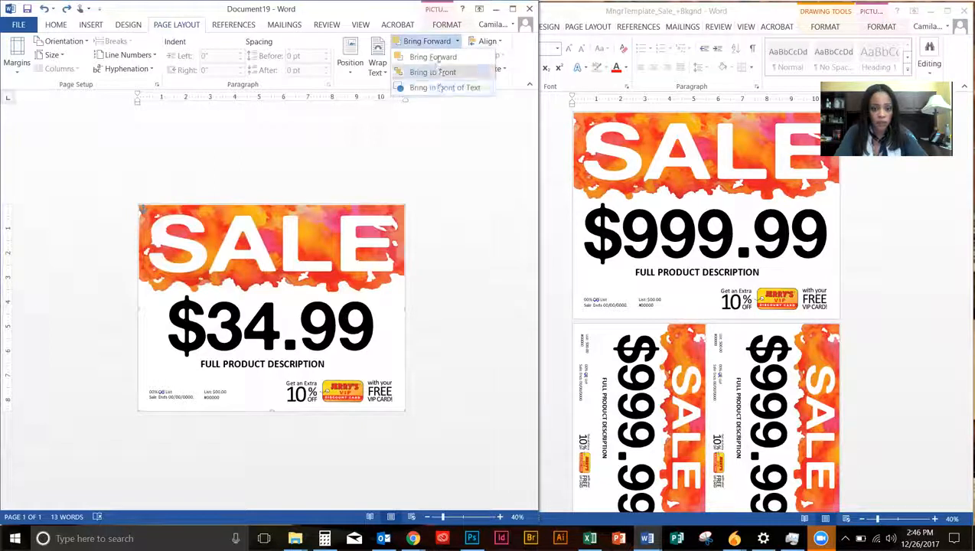
click(457, 43)
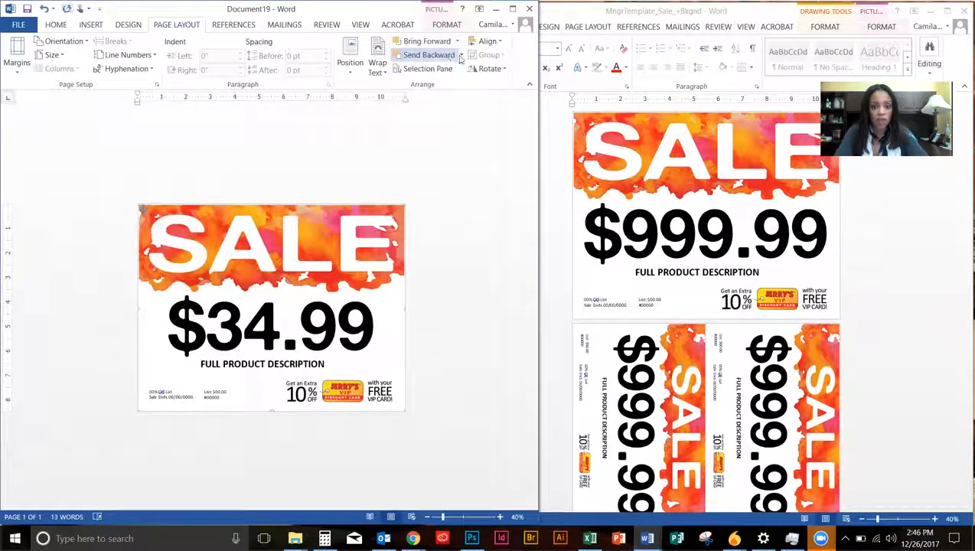
Send the sign's SALE background picture to the back, behind the text group.
click(461, 55)
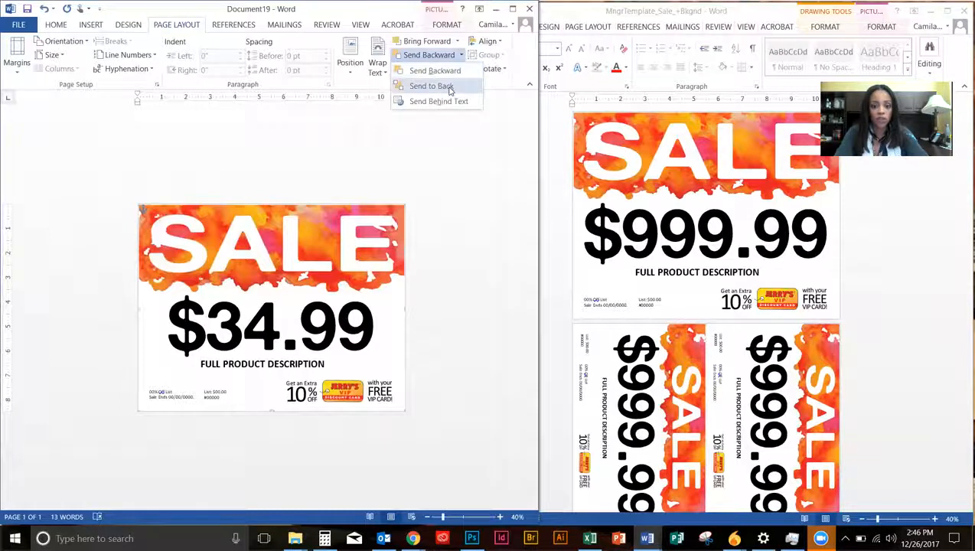
click(430, 86)
right_click(407, 219)
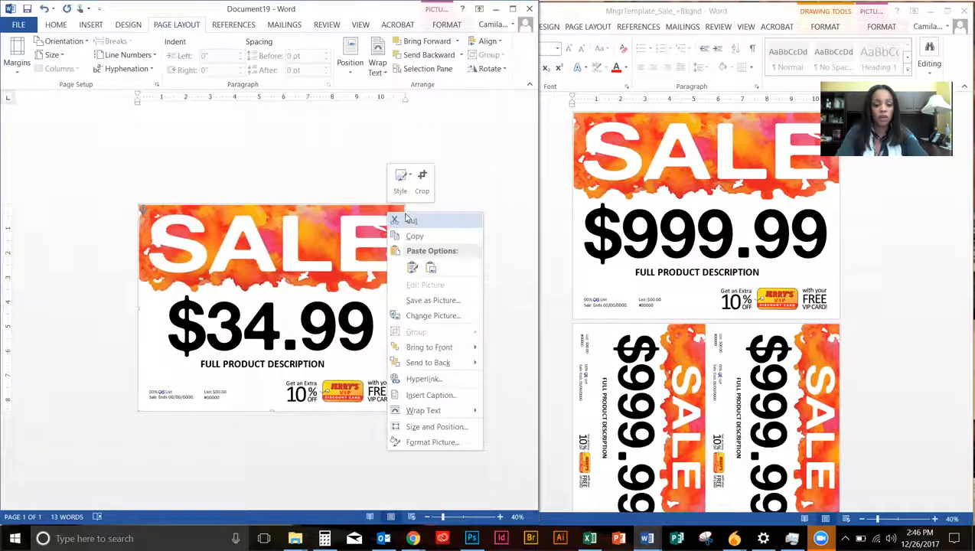
click(428, 363)
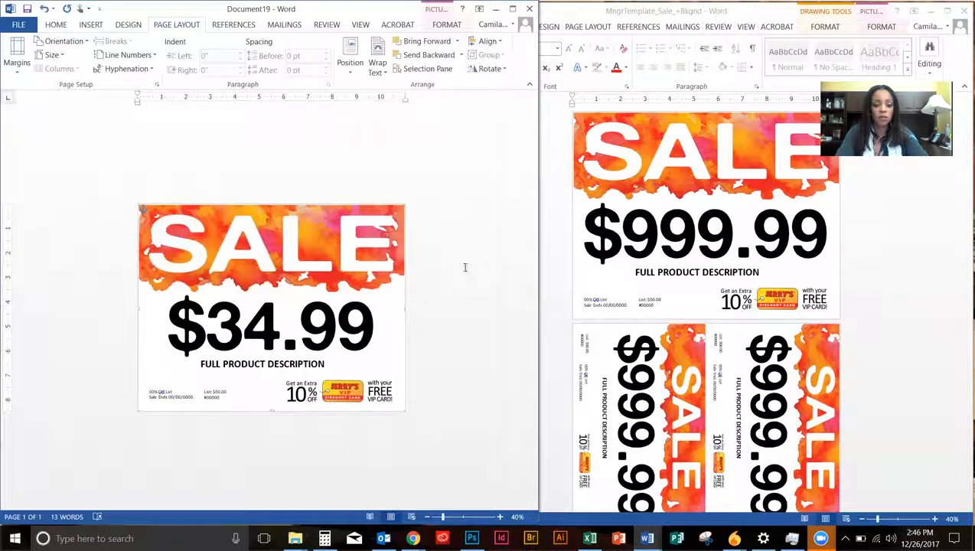
click(113, 136)
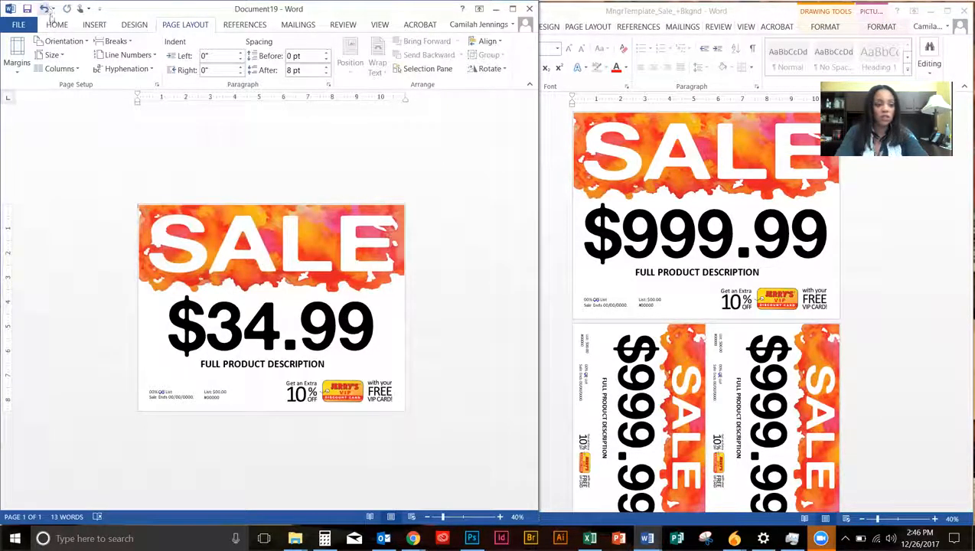
Insert a blank page ahead of the full-page sale sign.
click(55, 26)
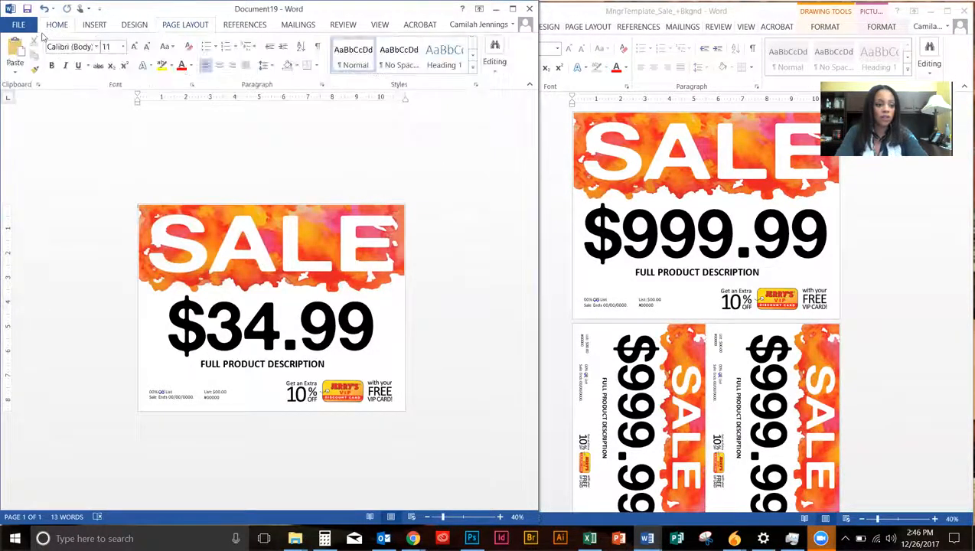
click(101, 31)
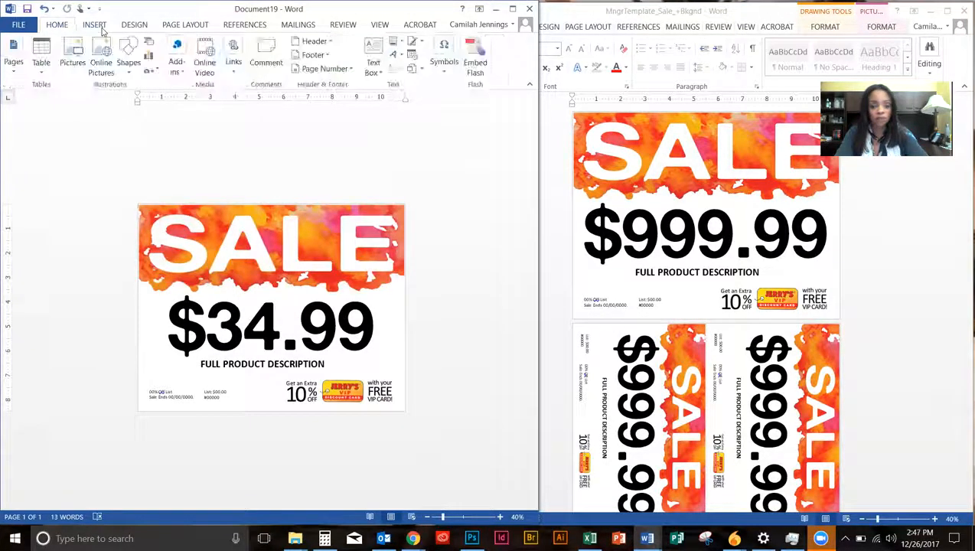
click(13, 61)
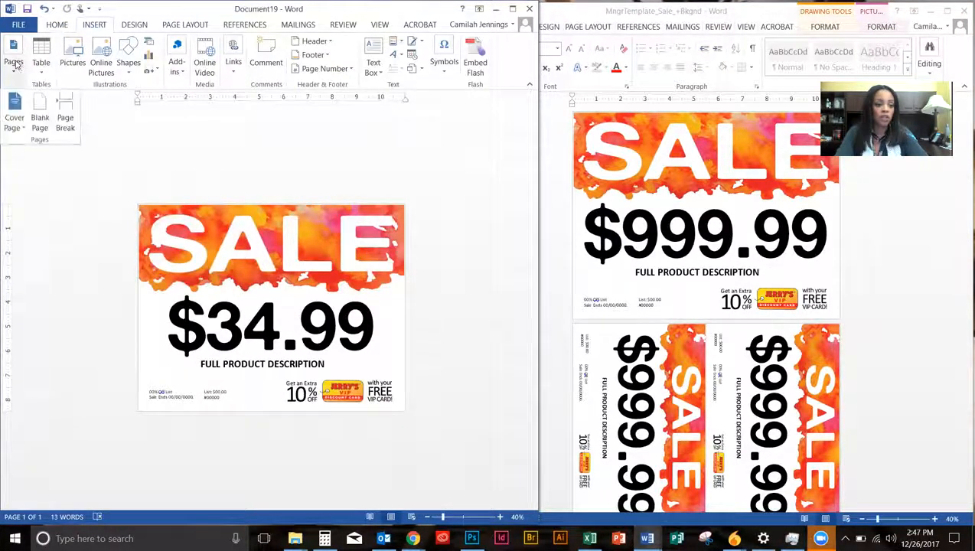
click(41, 122)
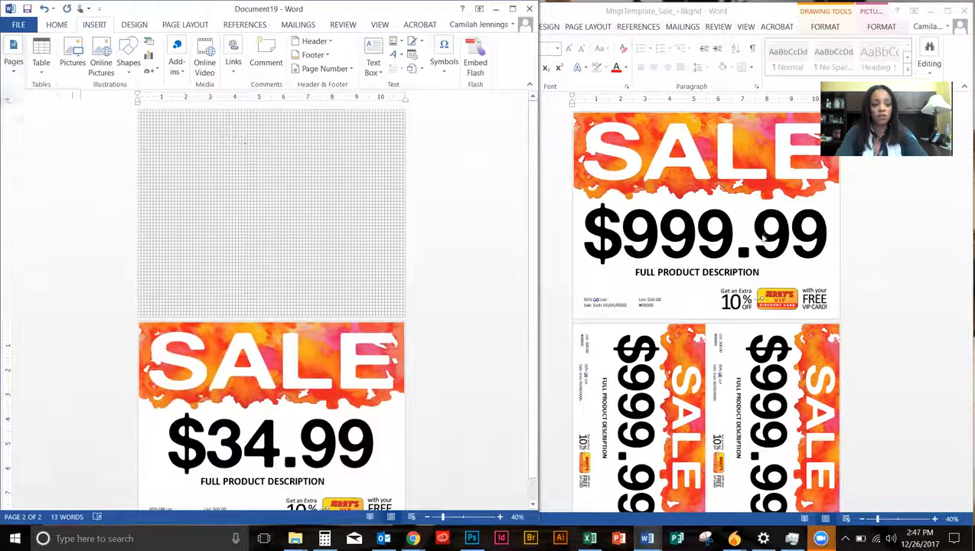
In the manager template, select and copy the background picture and all twelve small sale signs on the fourth page.
click(942, 248)
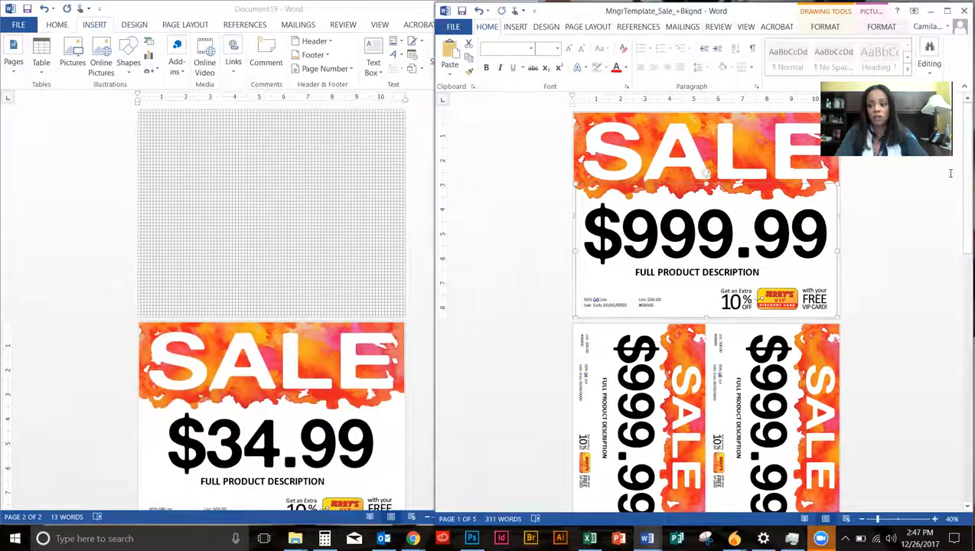
scroll(958, 258, down, 10)
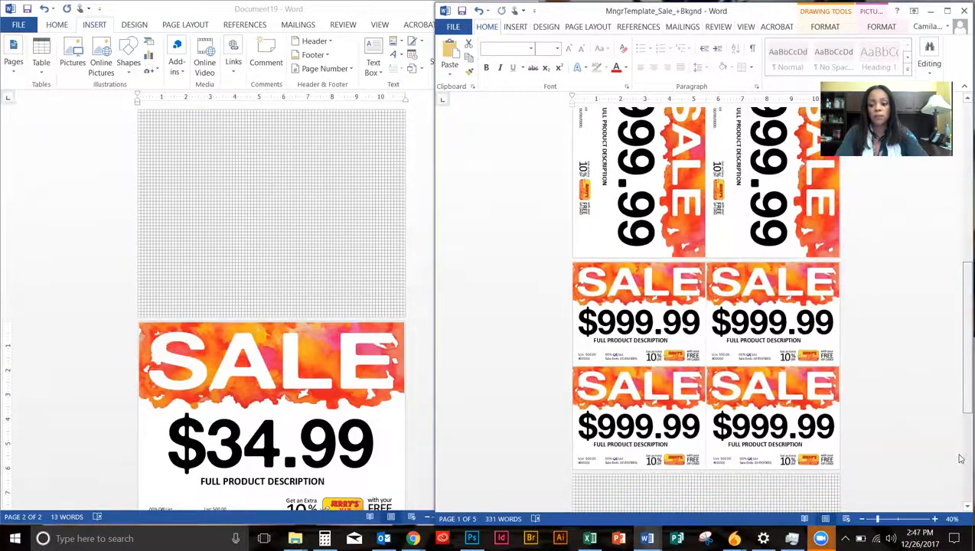
scroll(961, 459, down, 5)
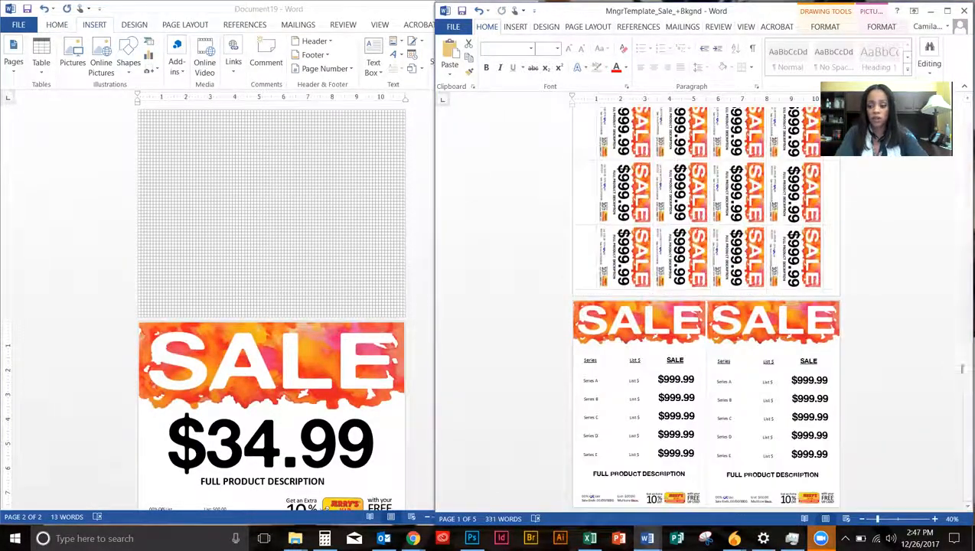
scroll(962, 375, up, 3)
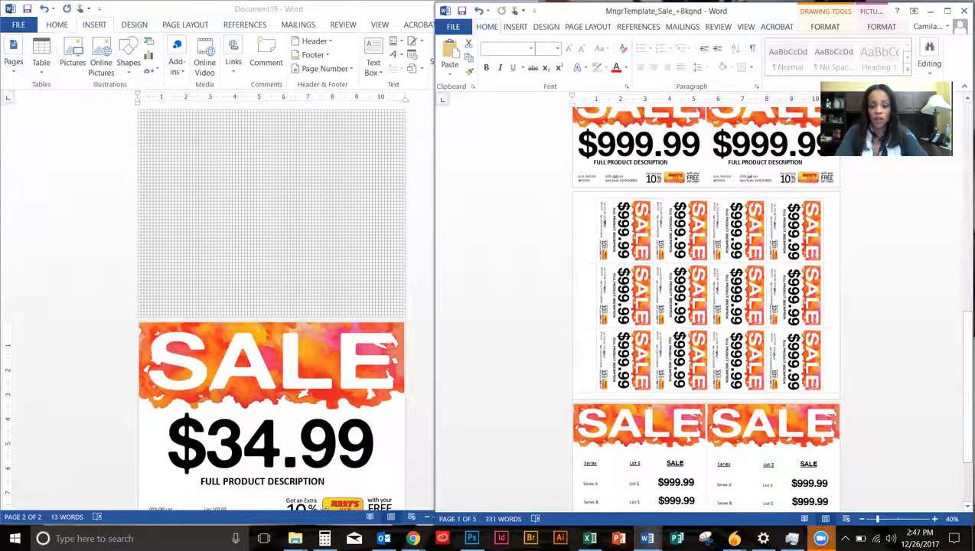
click(583, 221)
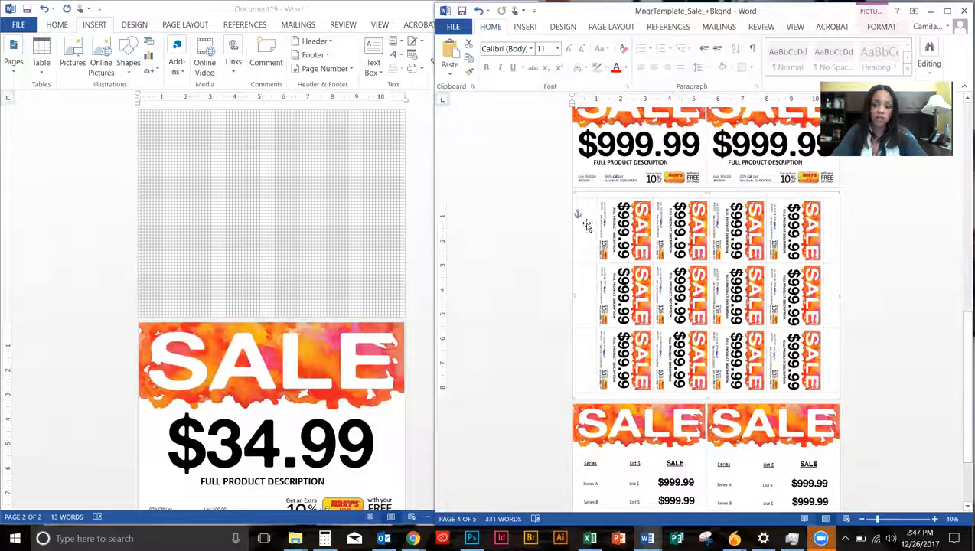
shift+click(623, 228)
shift+click(677, 228)
shift+click(730, 228)
shift+click(784, 230)
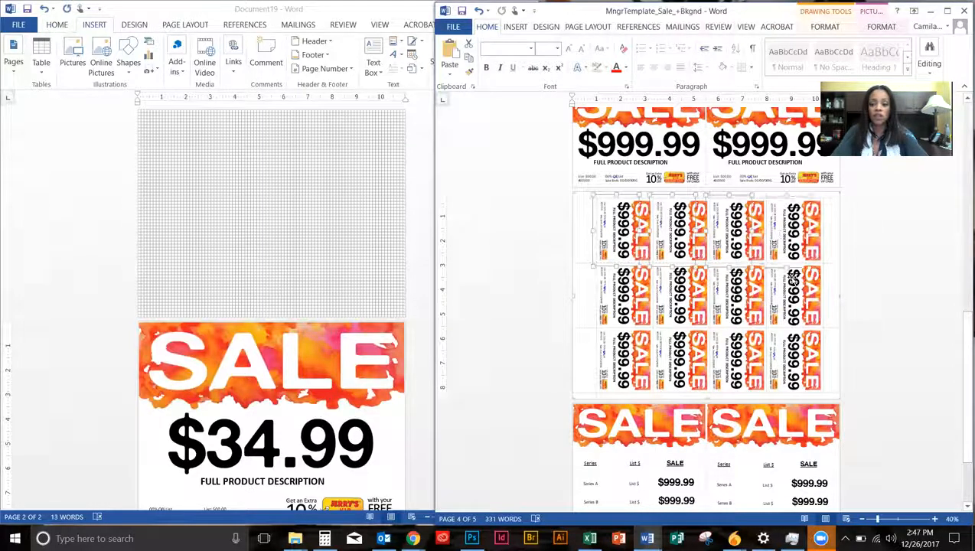
shift+click(725, 289)
shift+click(675, 288)
shift+click(623, 293)
shift+click(621, 358)
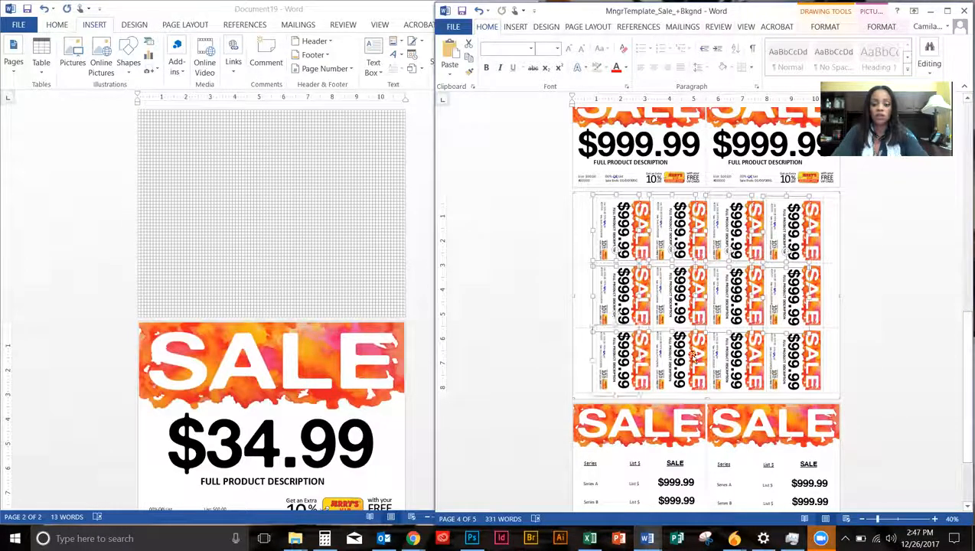
shift+click(688, 354)
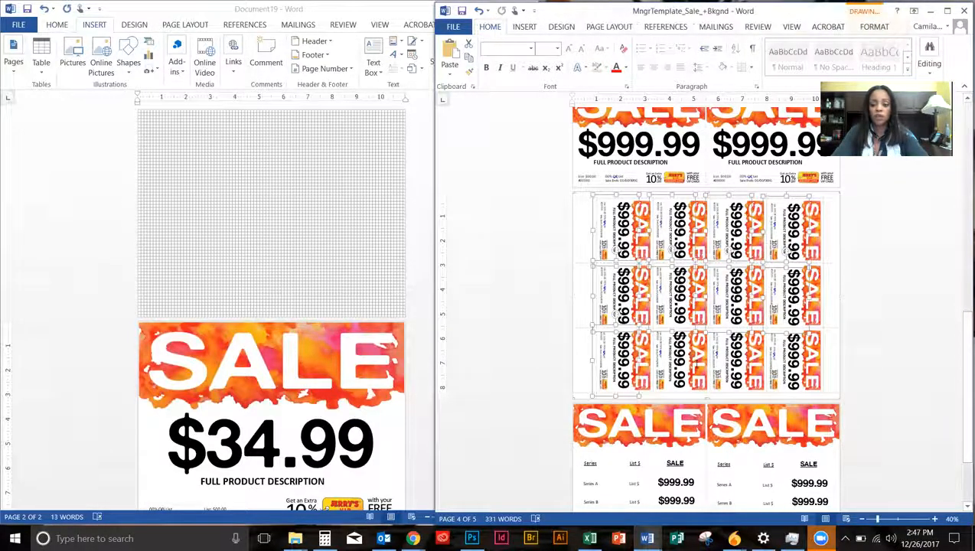
shift+click(733, 371)
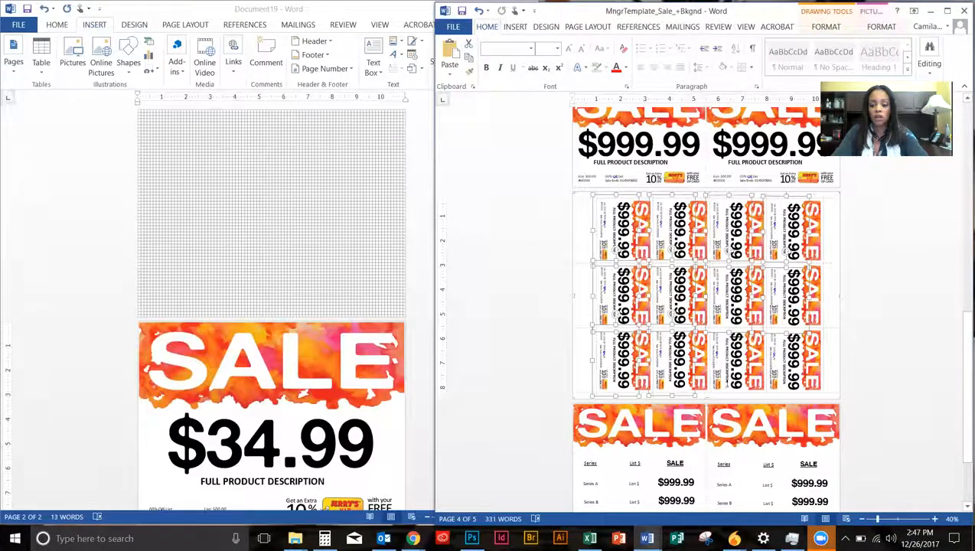
shift+click(784, 367)
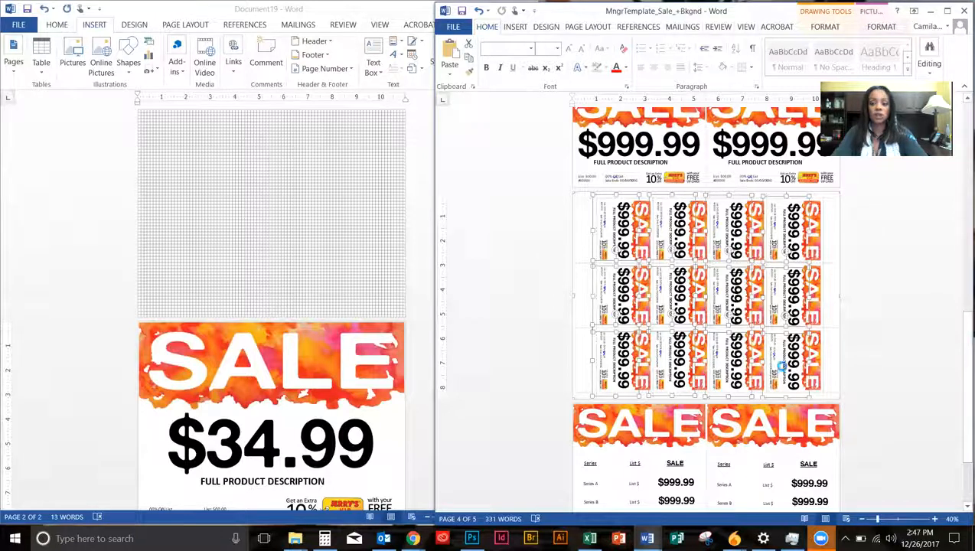
Paste the twelve small signs with their background onto the blank first page and move them to fit the page.
click(144, 116)
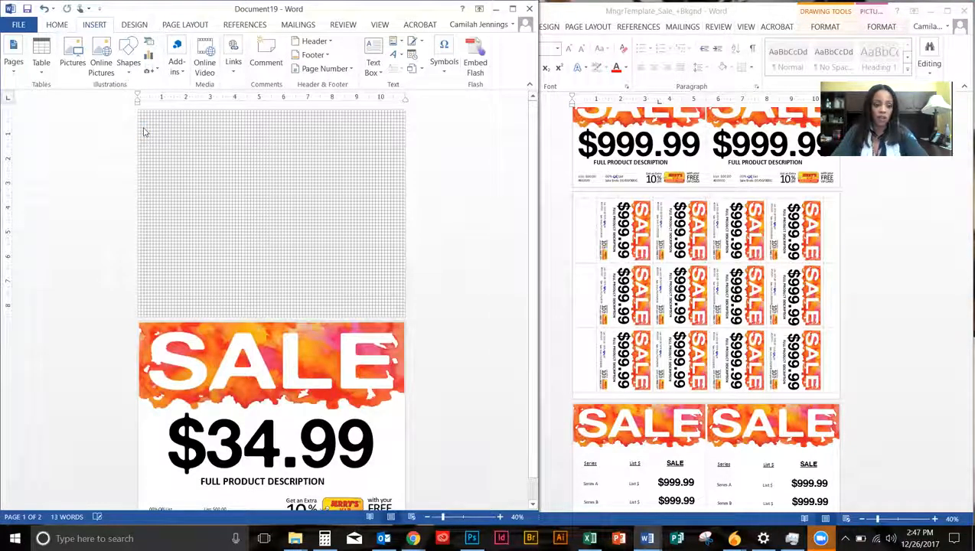
key(ctrl+v)
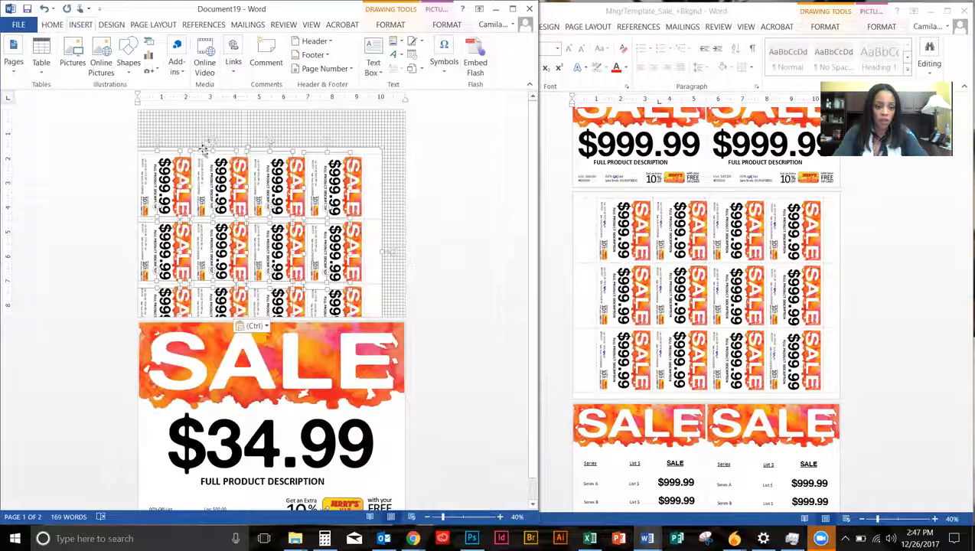
drag(196, 150, 220, 114)
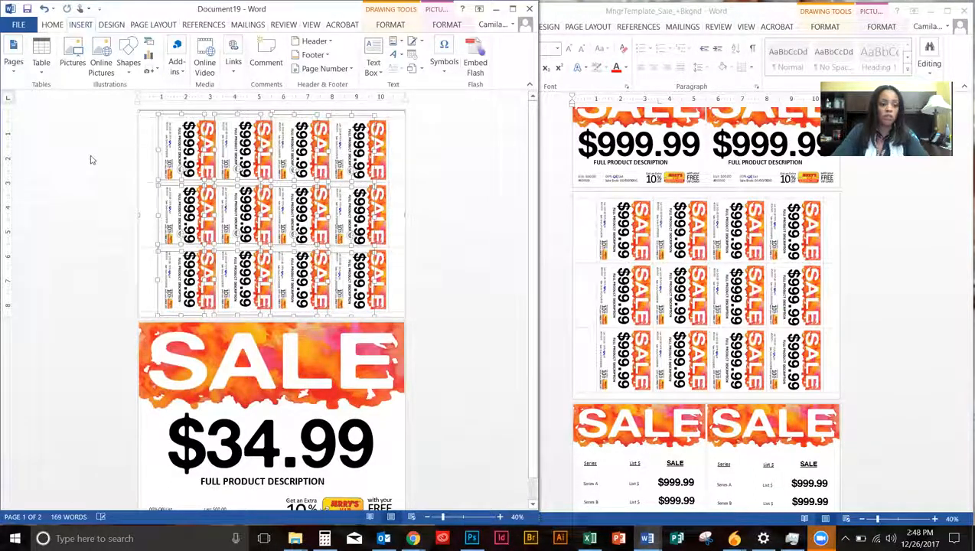
Nudge the twelve small signs and their background into an even, centred position on the first page.
key(Left)
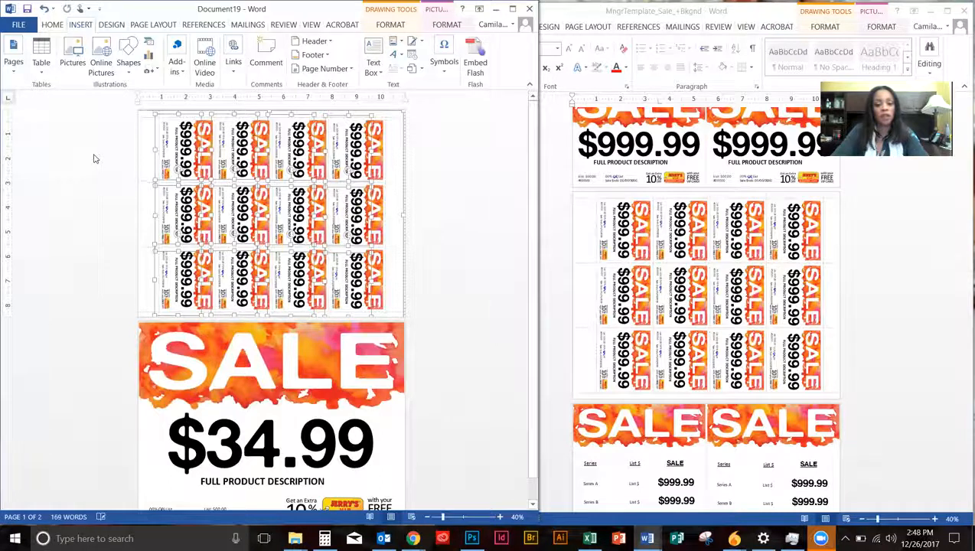
key(Up)
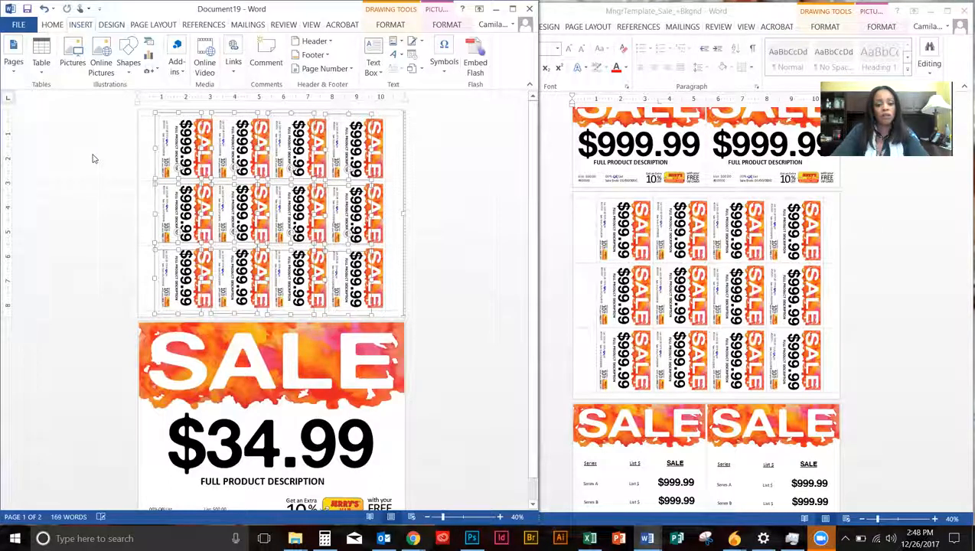
key(Up)
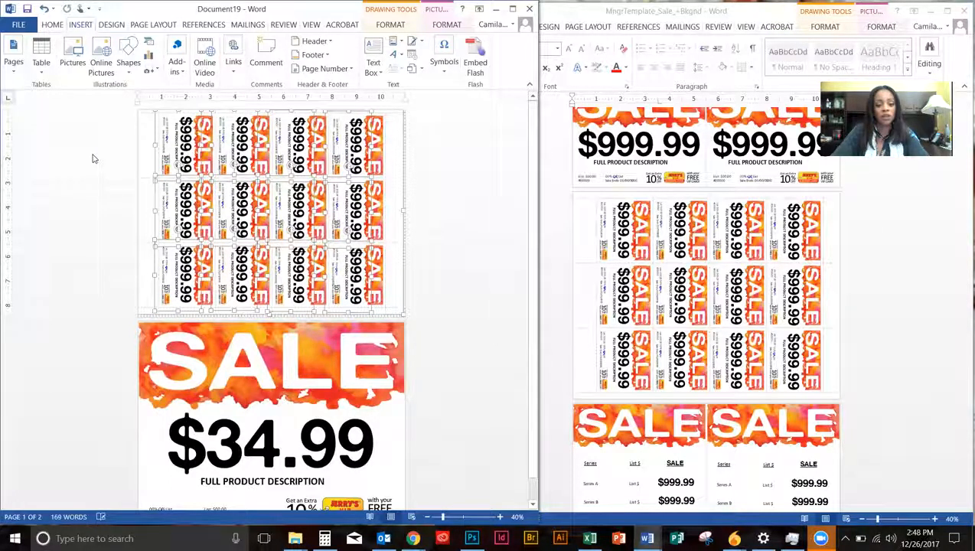
key(Up)
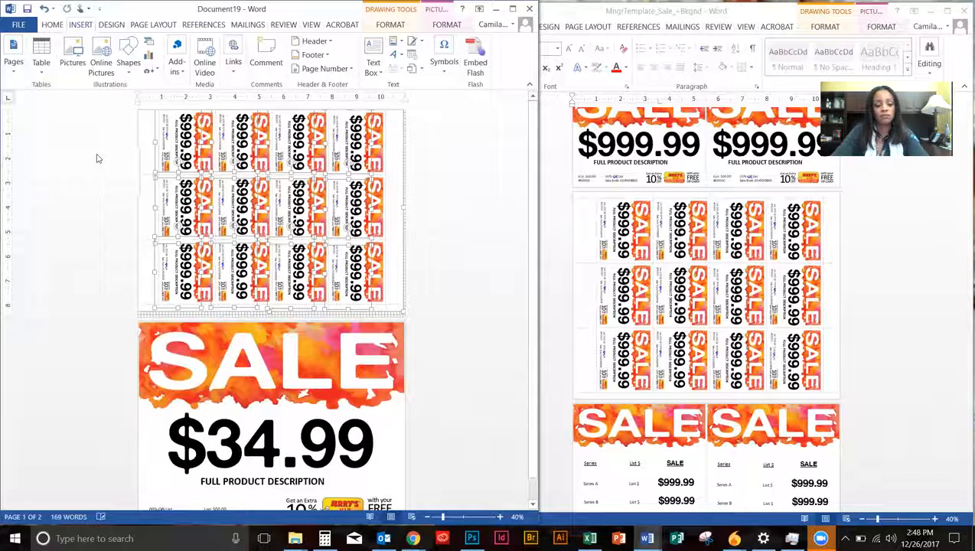
key(Right)
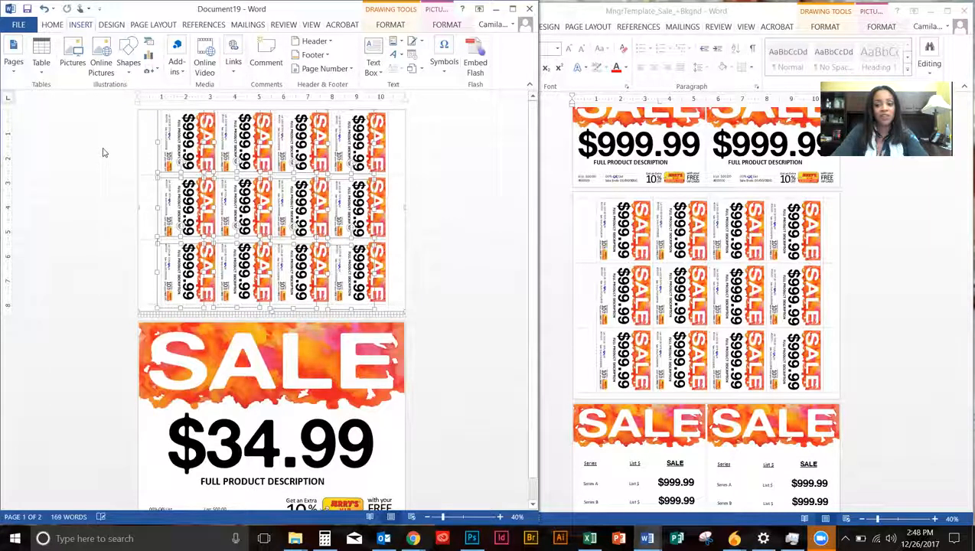
key(Right)
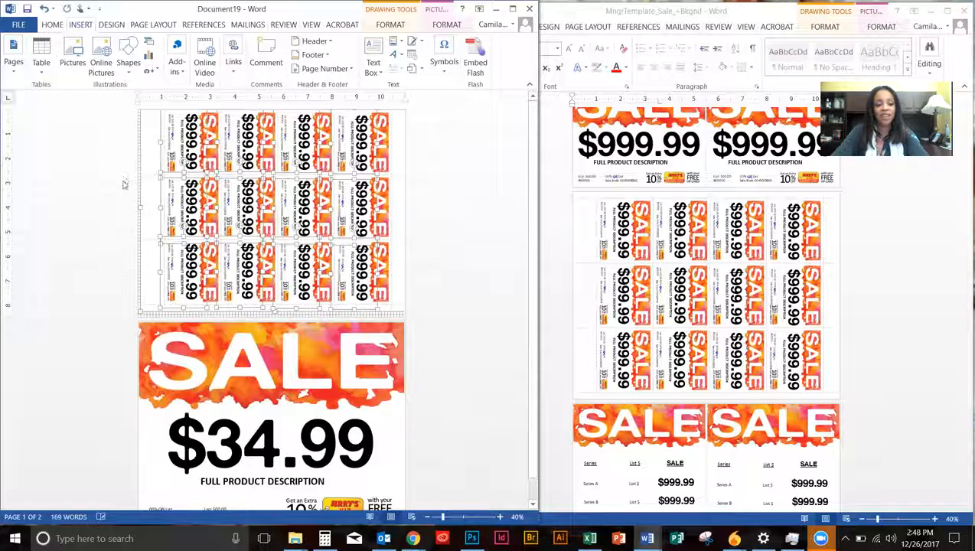
key(Down)
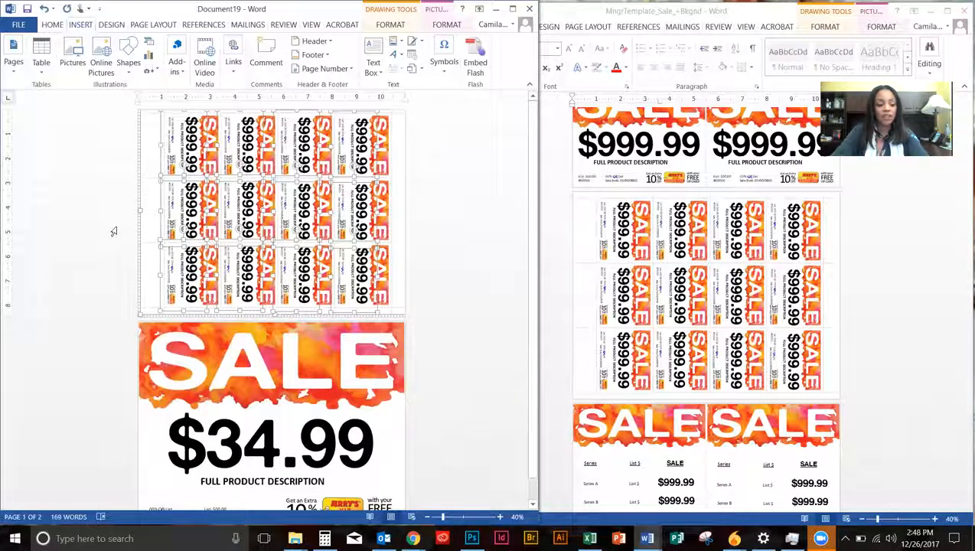
key(Down)
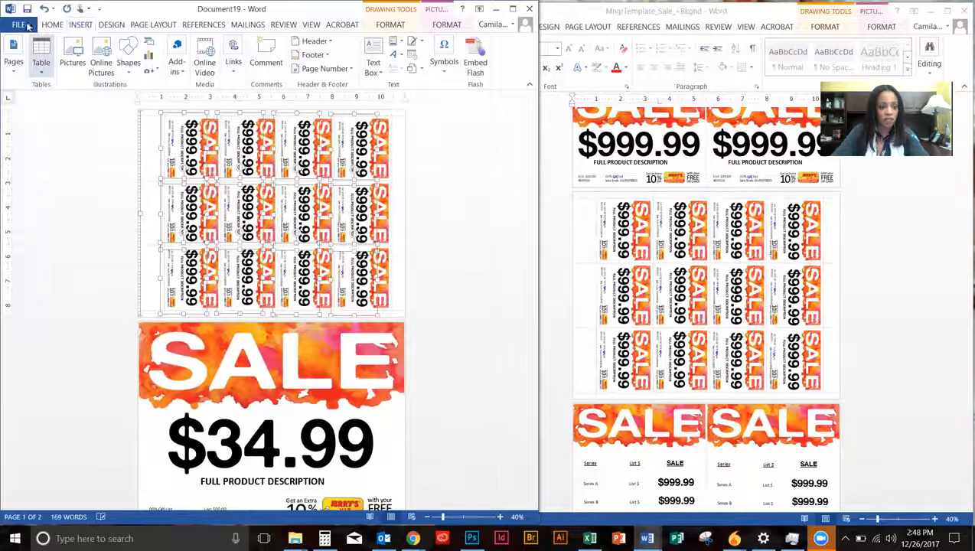
key(Left)
Check the print preview and margin options for the small signs page, return to the document and clear the selection.
click(20, 24)
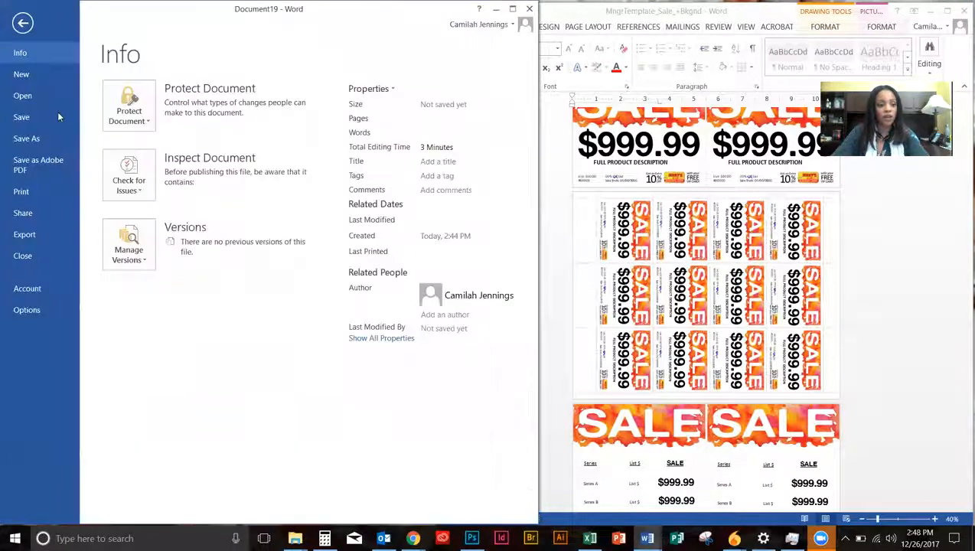
click(35, 190)
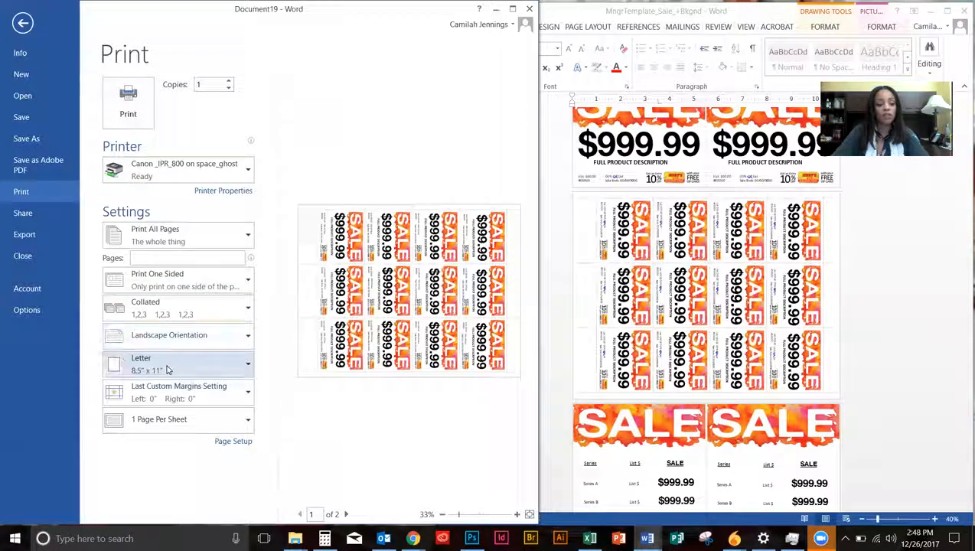
click(167, 391)
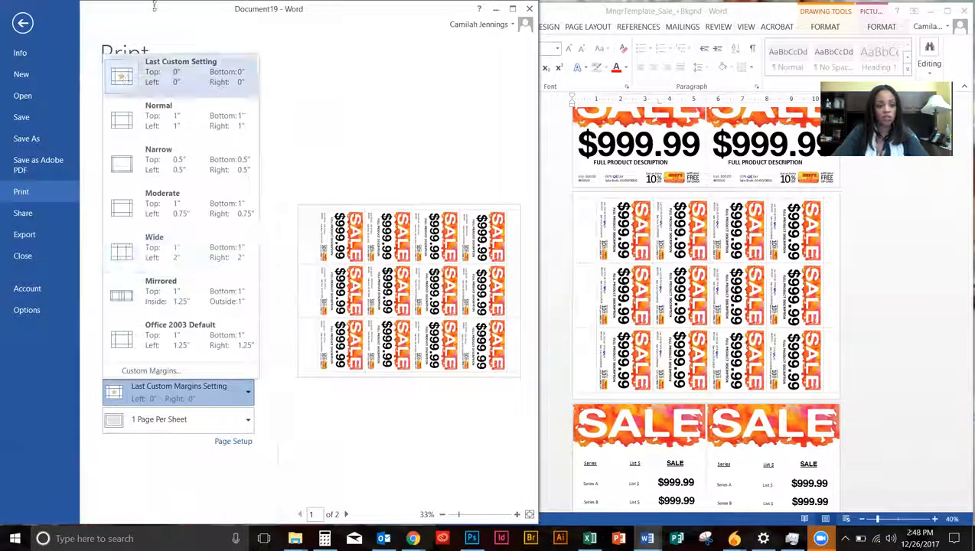
click(248, 29)
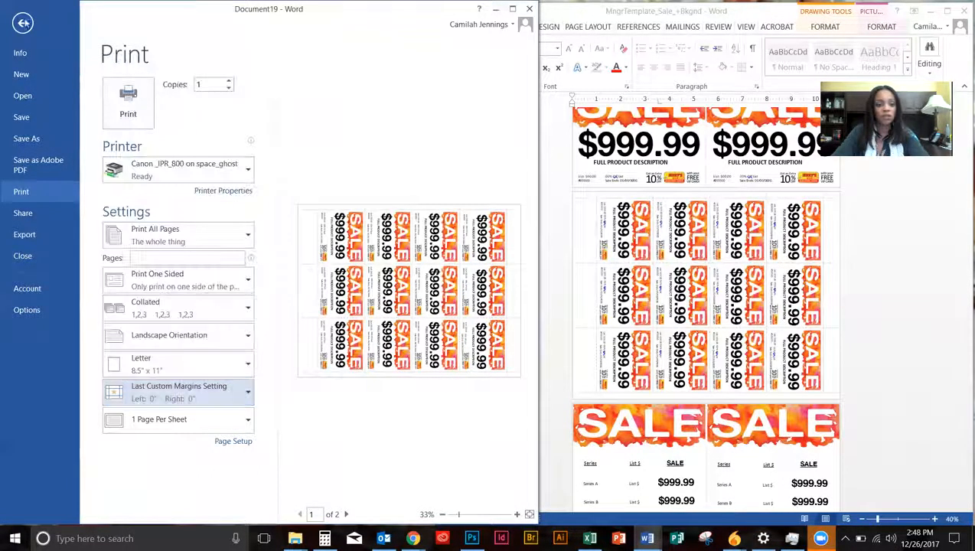
click(23, 23)
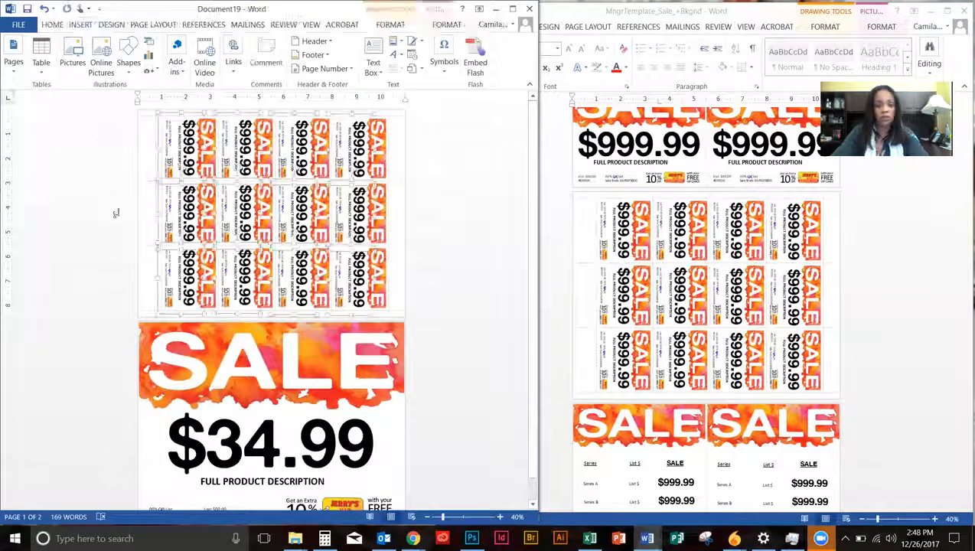
click(108, 186)
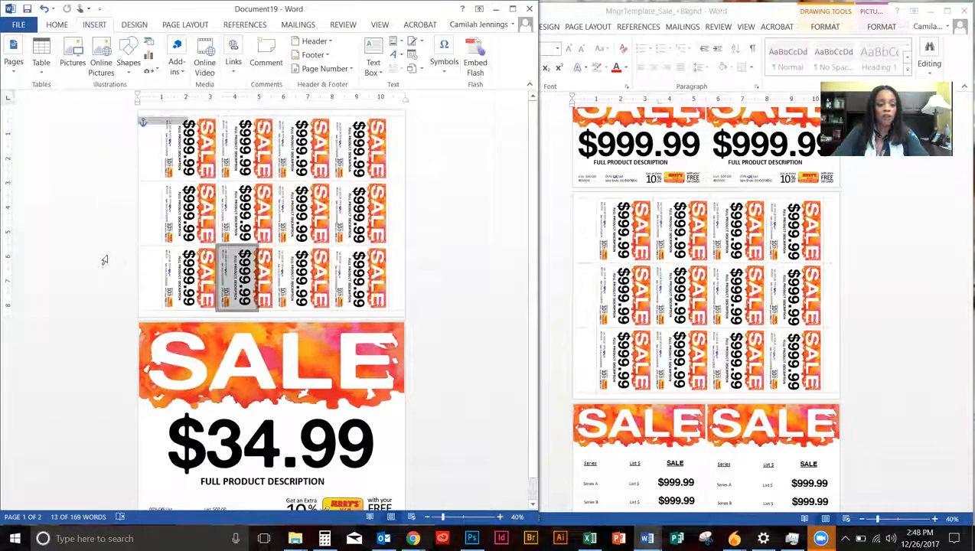
click(423, 199)
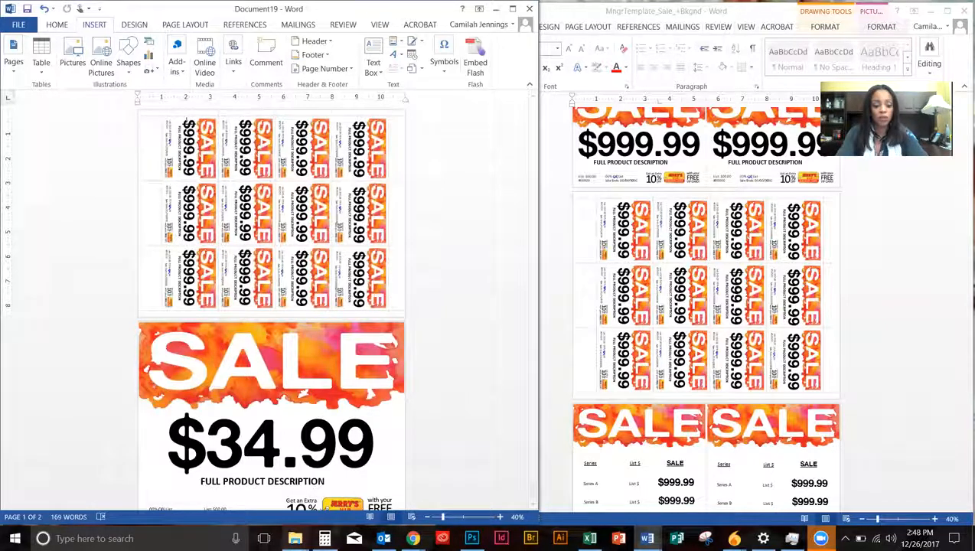
Delete the SALE background pictures from the full-page sign and the small signs page, keeping only the text.
mouse_move(294, 538)
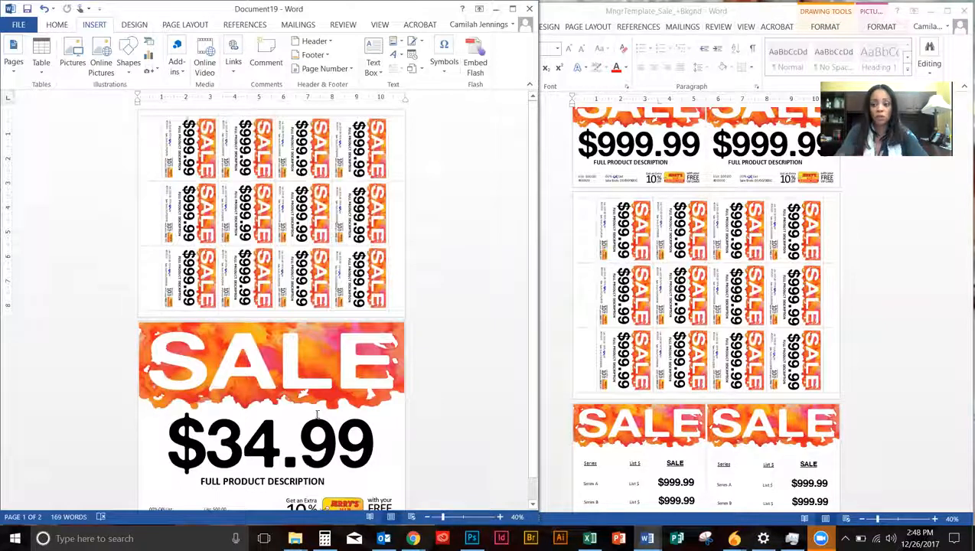
click(210, 360)
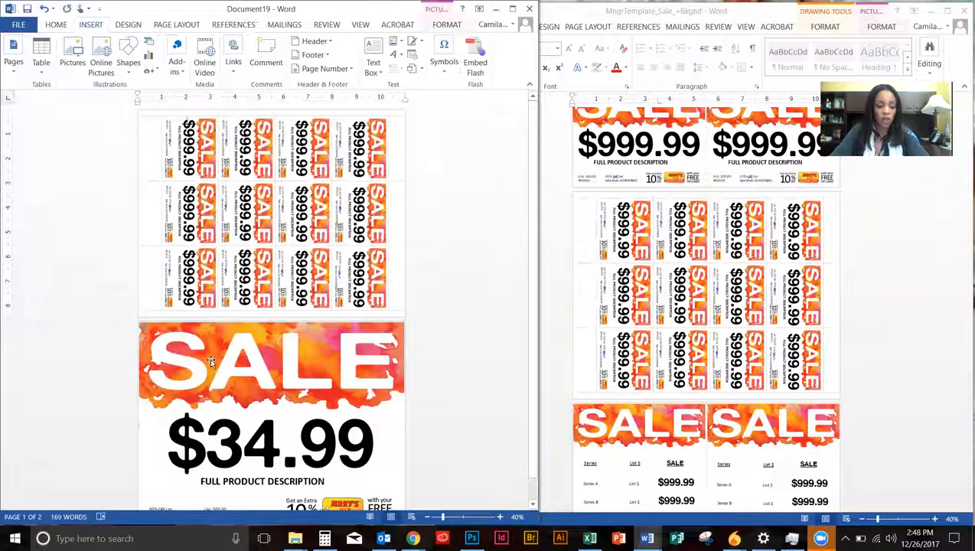
key(Delete)
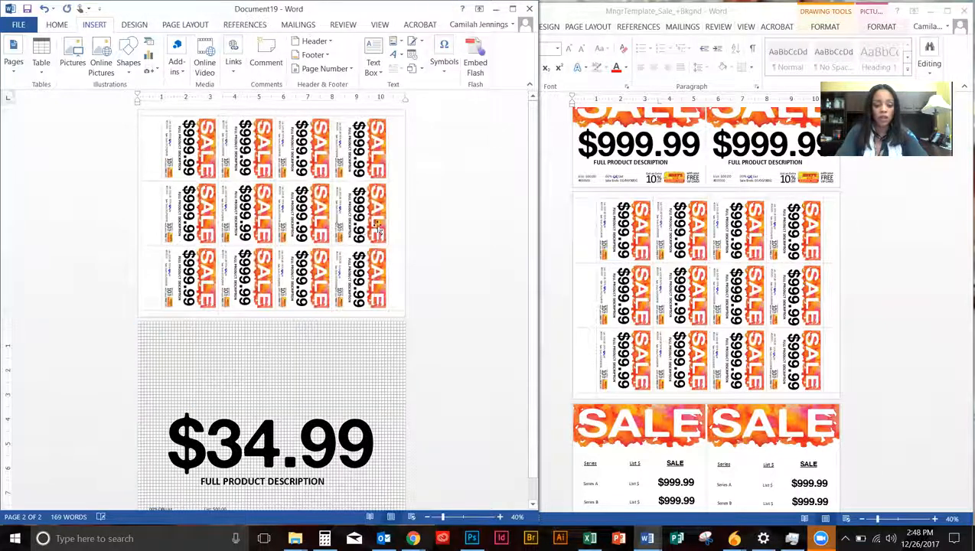
click(399, 228)
key(Delete)
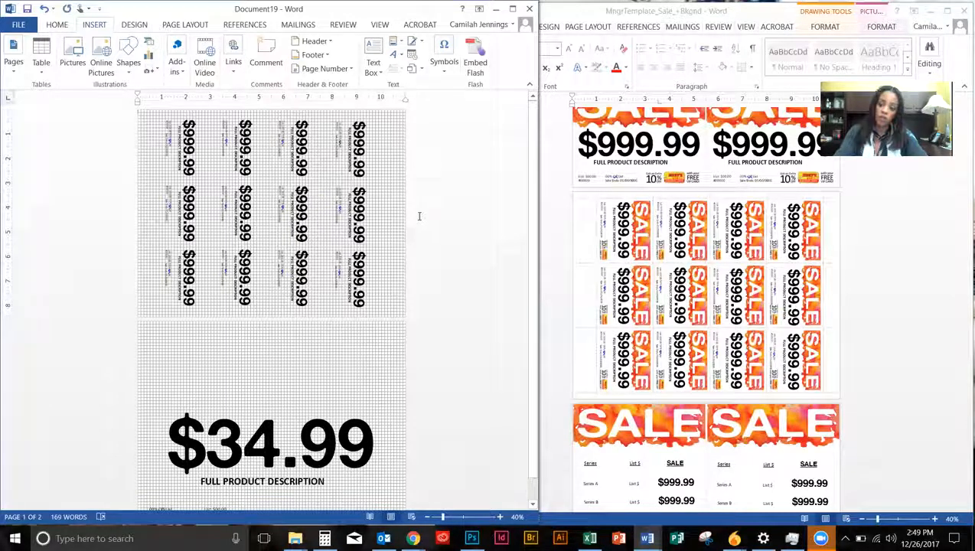
Open the print preview and print settings for the text-only signs.
click(19, 26)
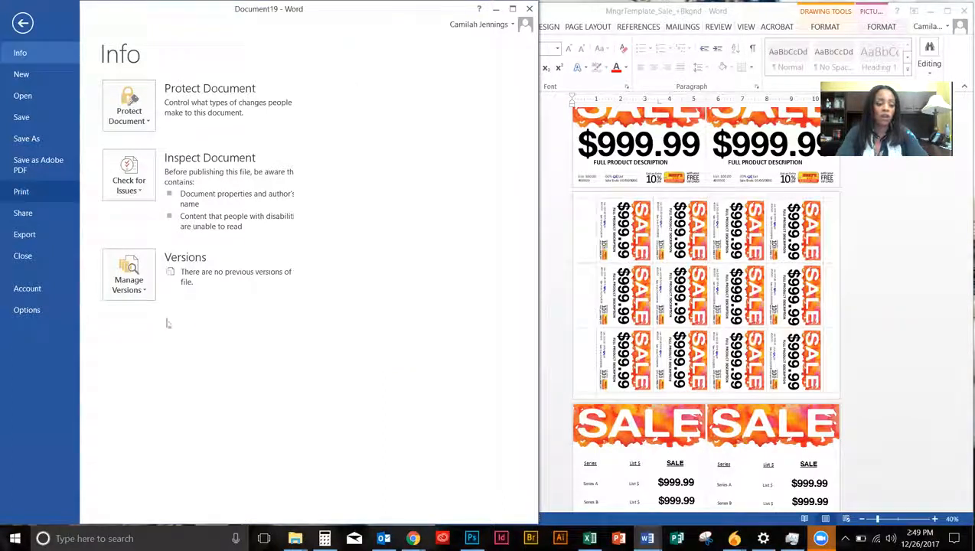
key(ctrl+p)
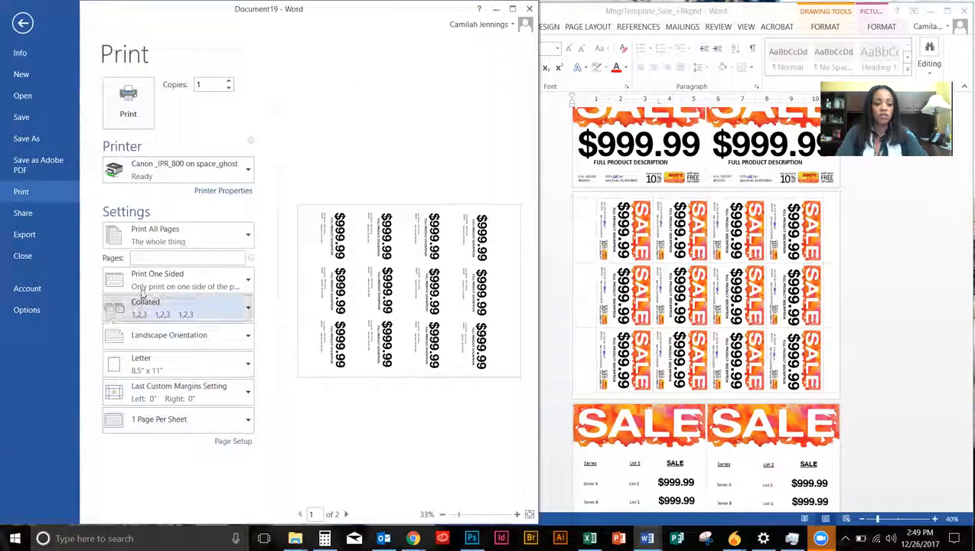